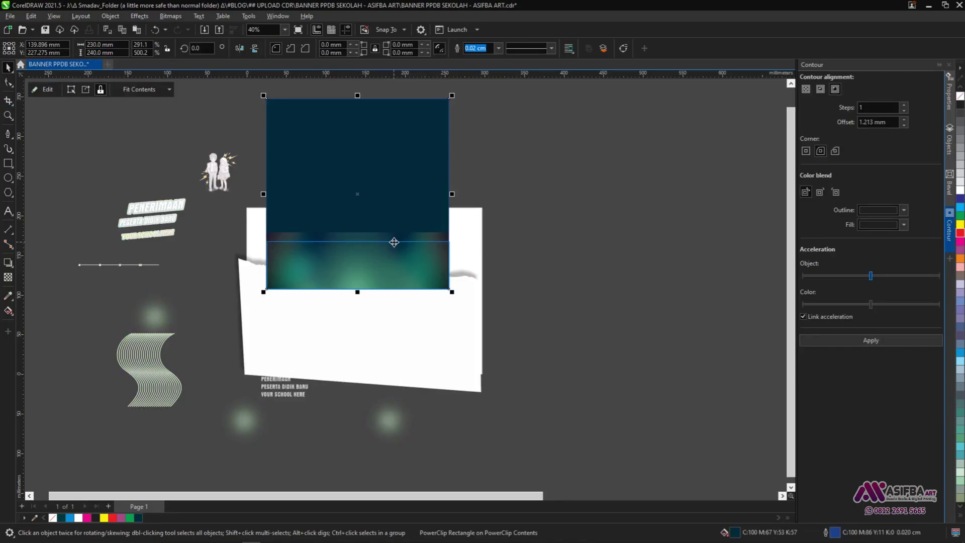
# Step: Inside the PowerClip, send the dark gradient background behind the torn paper and widen it symmetrically past both frame edges
pyautogui.hotkey('shift', 'pagedown')
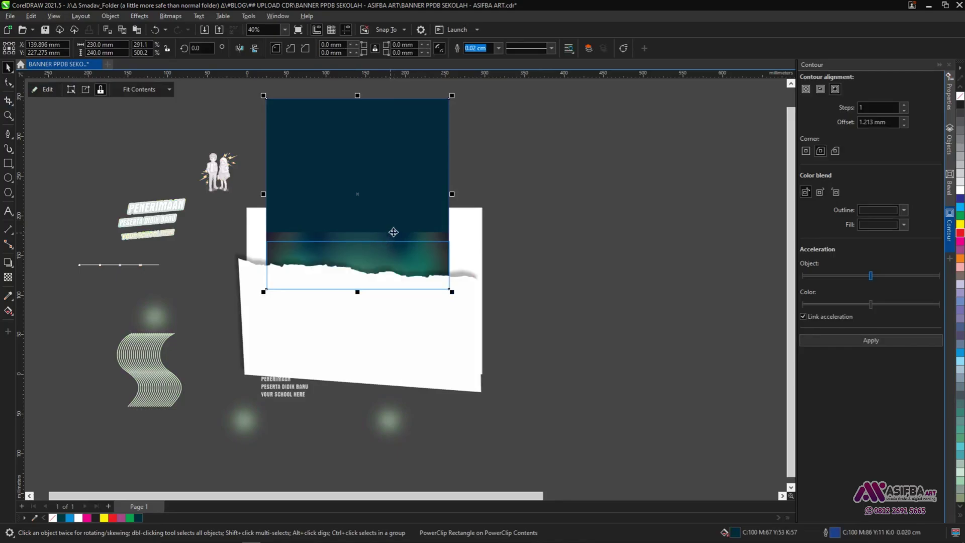
pyautogui.scroll(2, 427, 236)
pyautogui.scroll(1, 469, 235)
pyautogui.scroll(-2, 478, 233)
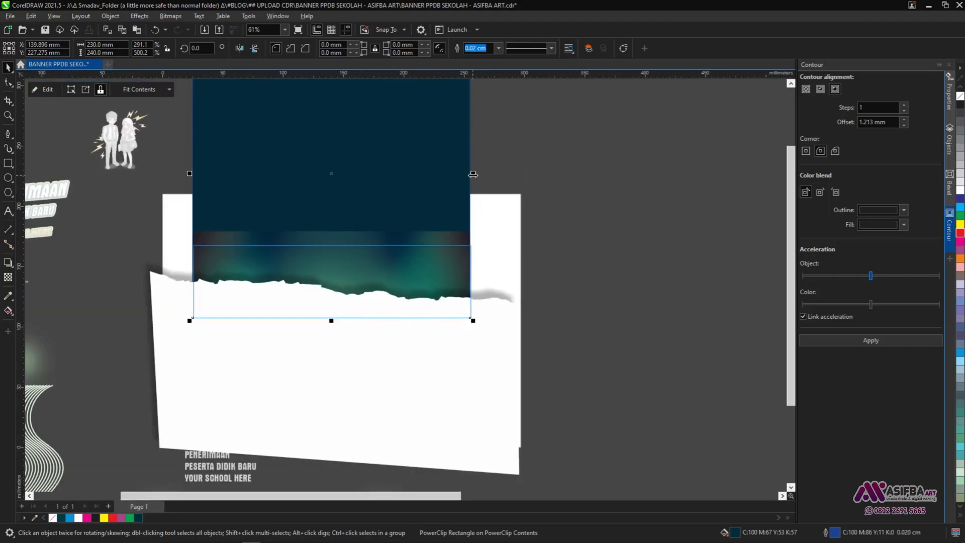
pyautogui.moveTo(472, 174); pyautogui.dragTo(479, 176)
pyautogui.click(558, 215)
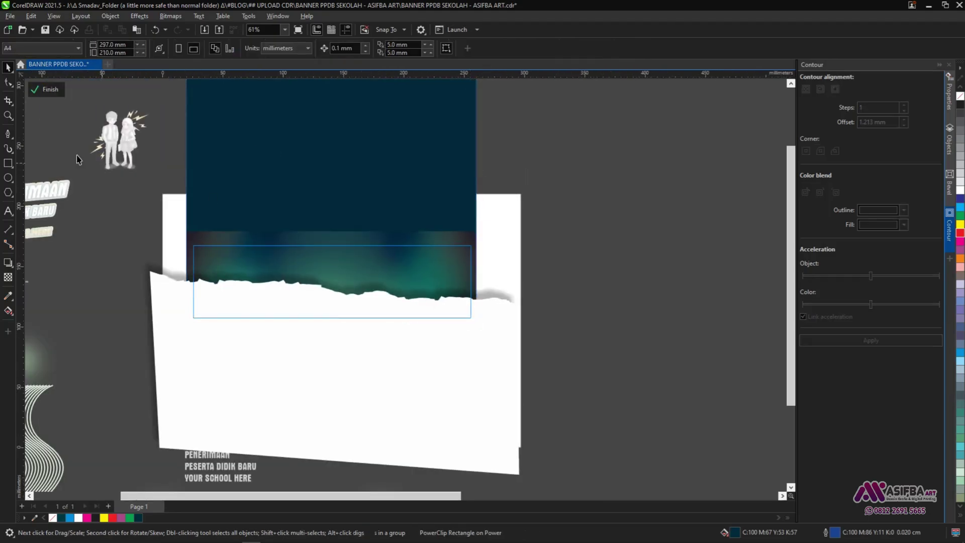
pyautogui.click(57, 91)
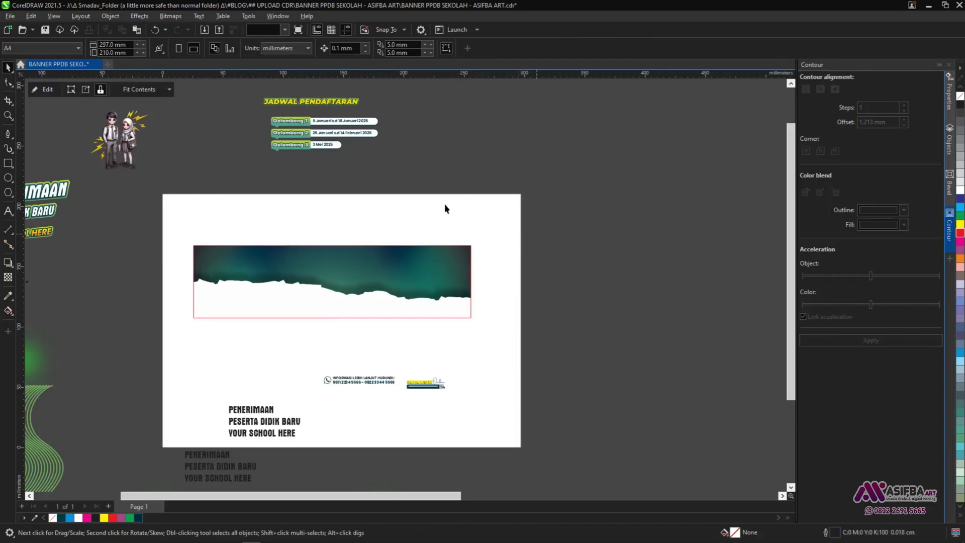
# Step: Move the PENERIMAAN title group from the pasteboard onto the upper-left area of the banner background
pyautogui.moveTo(392, 177); pyautogui.dragTo(412, 251)
pyautogui.moveTo(224, 247); pyautogui.dragTo(473, 201)
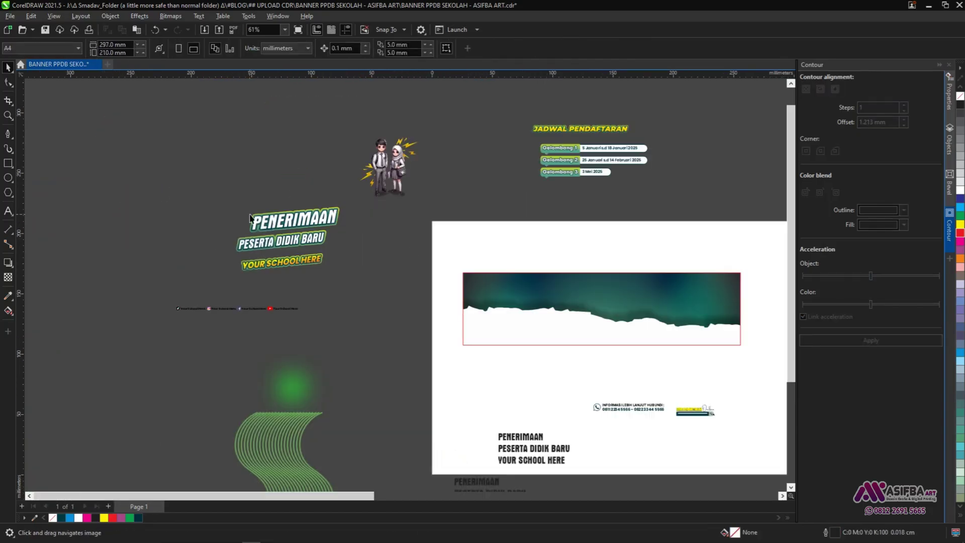
pyautogui.click(266, 221)
pyautogui.moveTo(267, 221); pyautogui.dragTo(484, 295)
pyautogui.scroll(4, 510, 304)
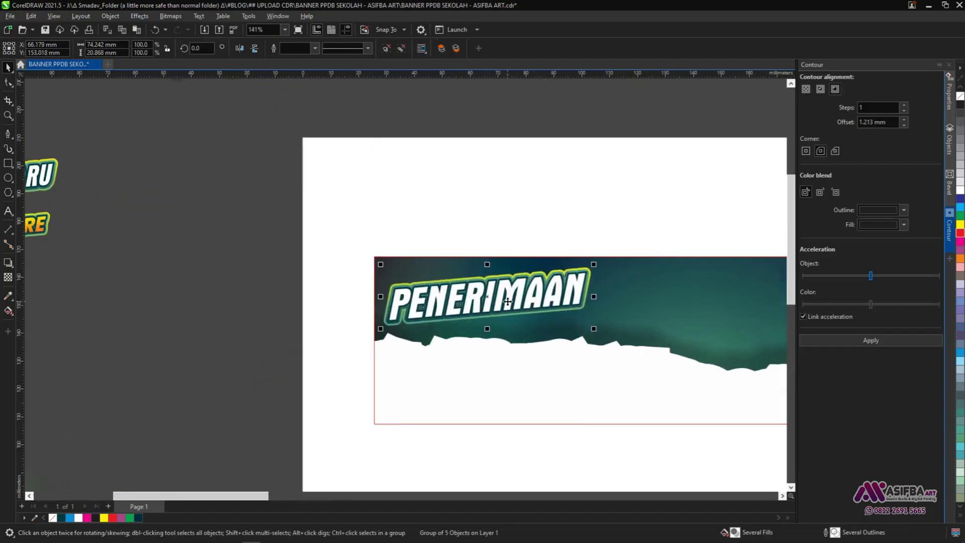
pyautogui.scroll(-2, 510, 304)
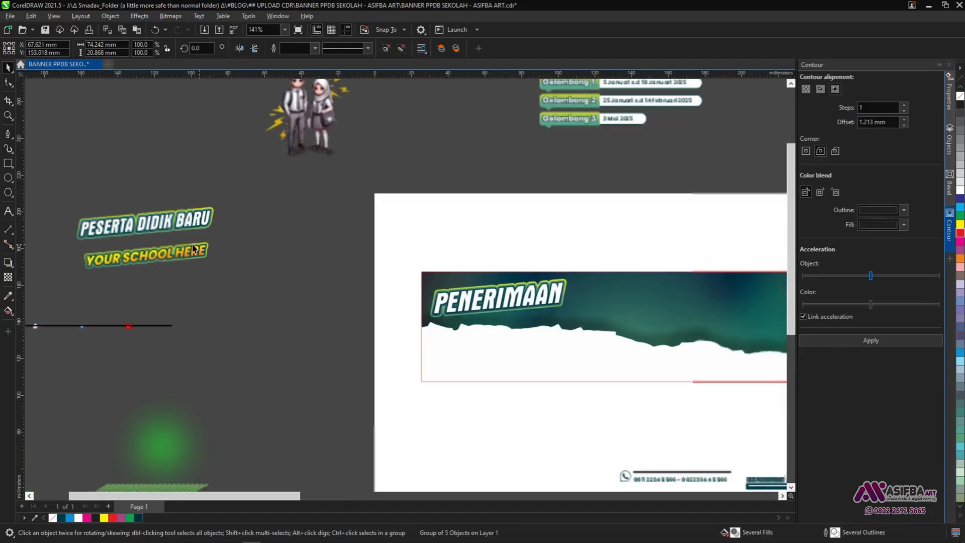
# Step: Move the PESERTA DIDIK BARU title onto the banner beneath PENERIMAAN and align their left edges
pyautogui.click(146, 229)
pyautogui.moveTo(146, 229); pyautogui.dragTo(491, 336)
pyautogui.scroll(5, 491, 336)
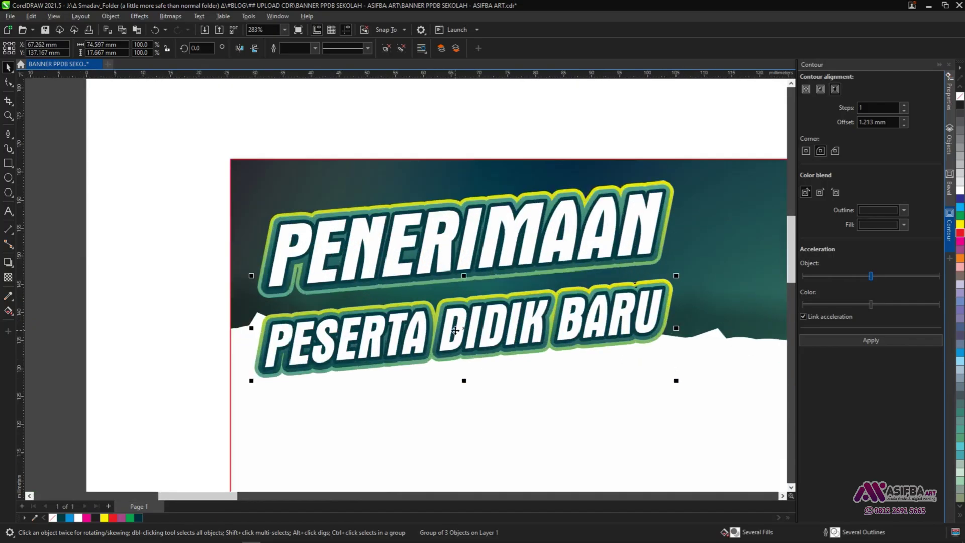
pyautogui.keyDown('shift'); pyautogui.click(432, 273); pyautogui.keyUp('shift')
pyautogui.press('p')
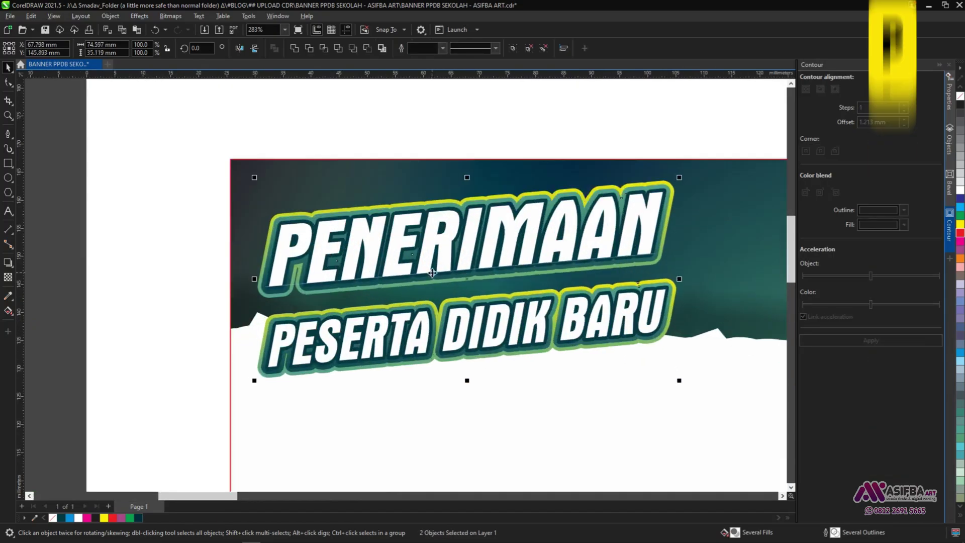
pyautogui.scroll(-1, 437, 274)
pyautogui.scroll(-1, 439, 275)
pyautogui.click(279, 263)
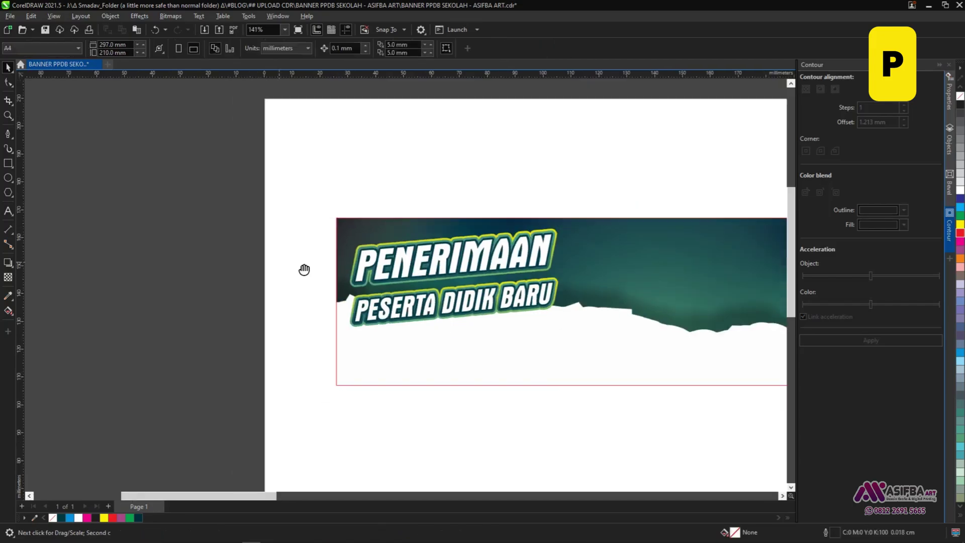
# Step: Move the YOUR SCHOOL HERE title onto the banner beneath PESERTA DIDIK BARU and left-align it with that line
pyautogui.scroll(-1, 304, 270)
pyautogui.moveTo(242, 268); pyautogui.dragTo(52, 207)
pyautogui.moveTo(160, 232); pyautogui.dragTo(495, 322)
pyautogui.scroll(2, 493, 322)
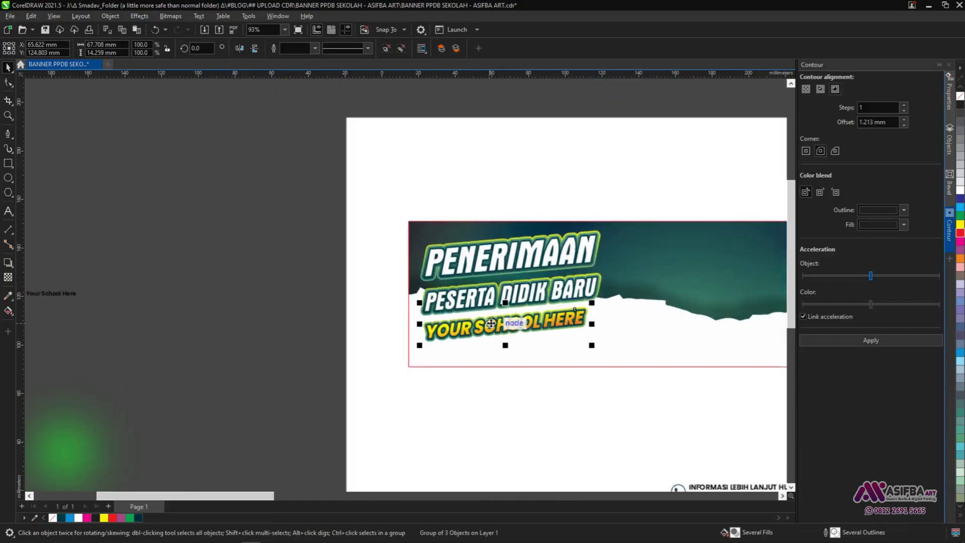
pyautogui.keyDown('shift'); pyautogui.click(460, 300); pyautogui.keyUp('shift')
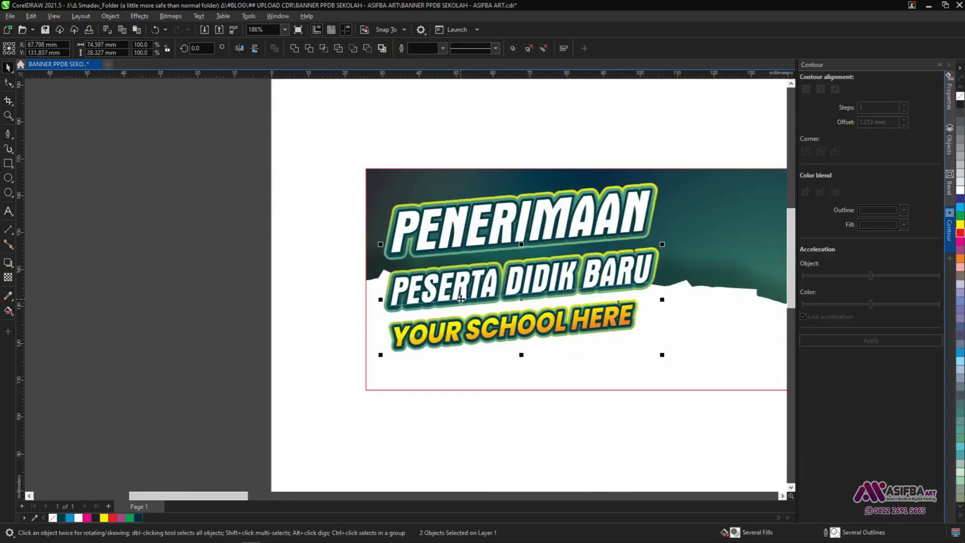
pyautogui.press('l')
pyautogui.click(218, 255)
pyautogui.moveTo(251, 234); pyautogui.dragTo(165, 258)
pyautogui.scroll(-1, 166, 261)
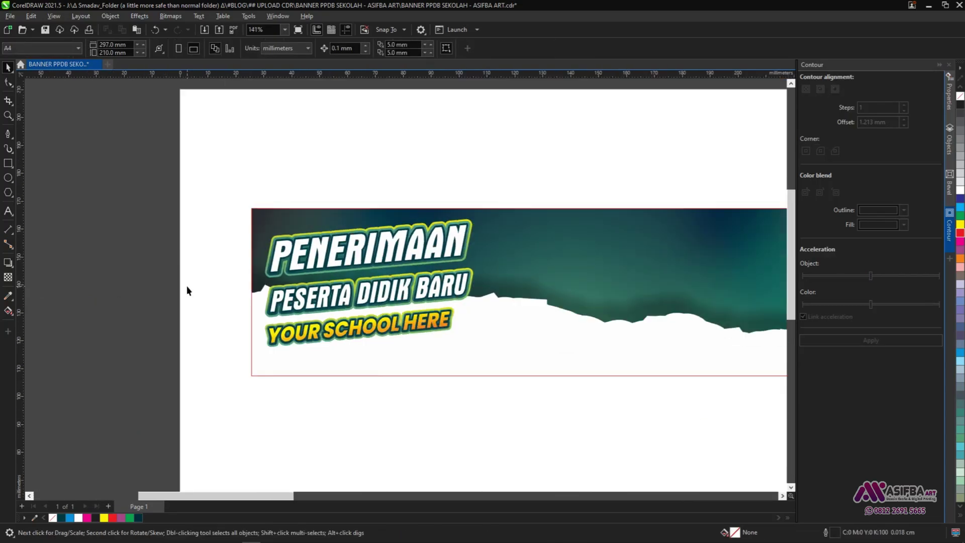
# Step: Tighten the heading's line spacing by moving PESERTA DIDIK BARU and YOUR SCHOOL HERE up closer to the lines above them
pyautogui.click(353, 296)
pyautogui.scroll(1, 353, 296)
pyautogui.moveTo(353, 298); pyautogui.dragTo(351, 292)
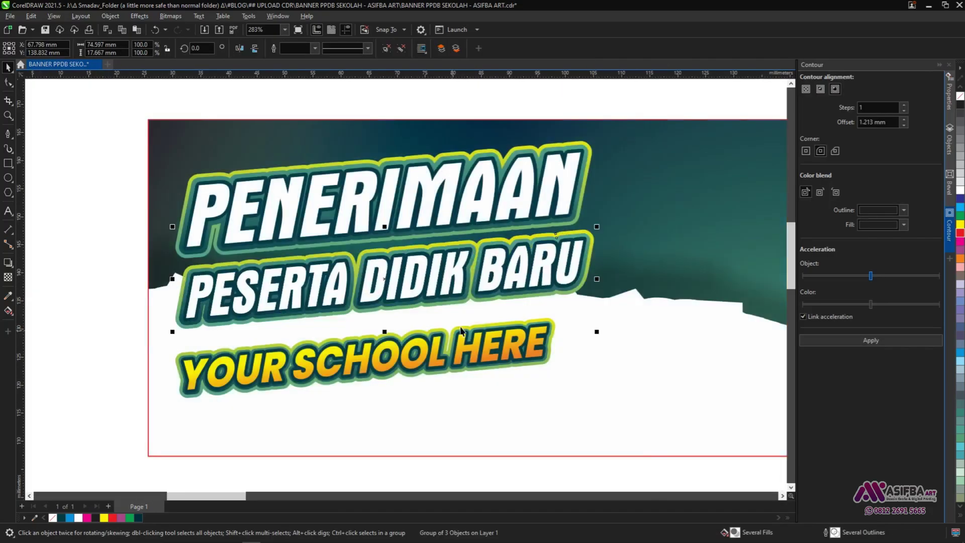
pyautogui.scroll(1, 450, 274)
pyautogui.moveTo(451, 274); pyautogui.dragTo(450, 275)
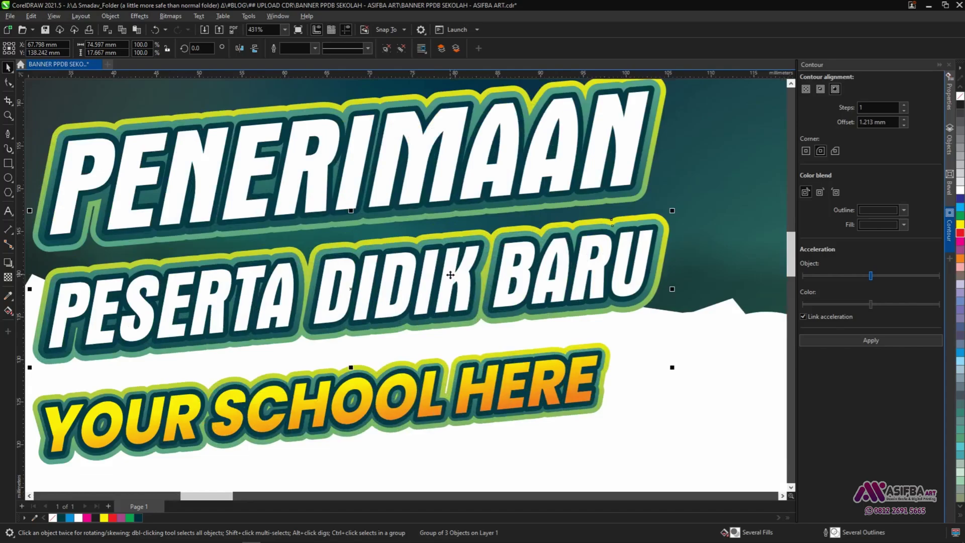
pyautogui.scroll(-2, 450, 275)
pyautogui.click(413, 335)
pyautogui.scroll(1, 415, 333)
pyautogui.moveTo(413, 335); pyautogui.dragTo(438, 329)
pyautogui.scroll(-1, 438, 329)
pyautogui.scroll(-2, 438, 331)
pyautogui.click(399, 344)
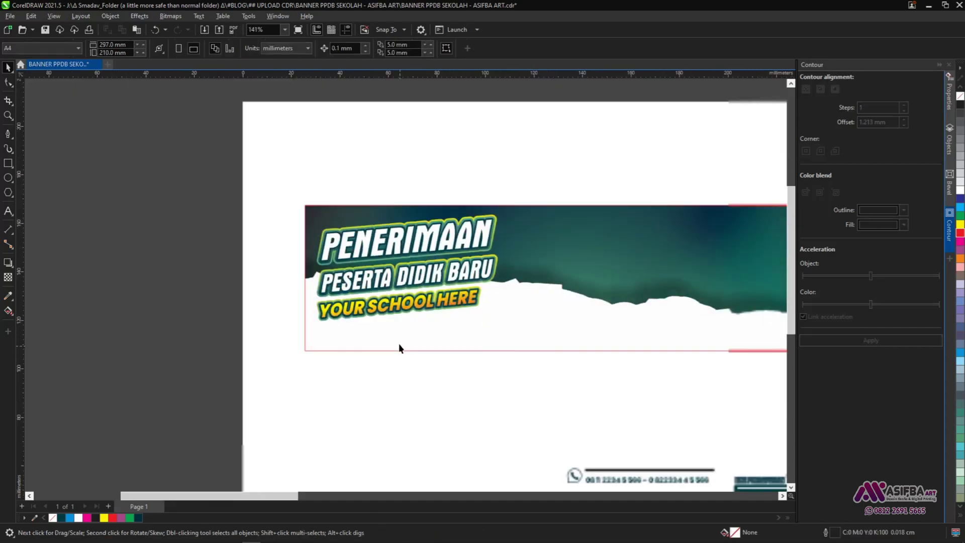
# Step: Add the artistic text "TAHUN AJARAN 2025 - 2026" on the empty page area below the banner
pyautogui.scroll(-2, 399, 344)
pyautogui.moveTo(512, 240); pyautogui.dragTo(453, 273)
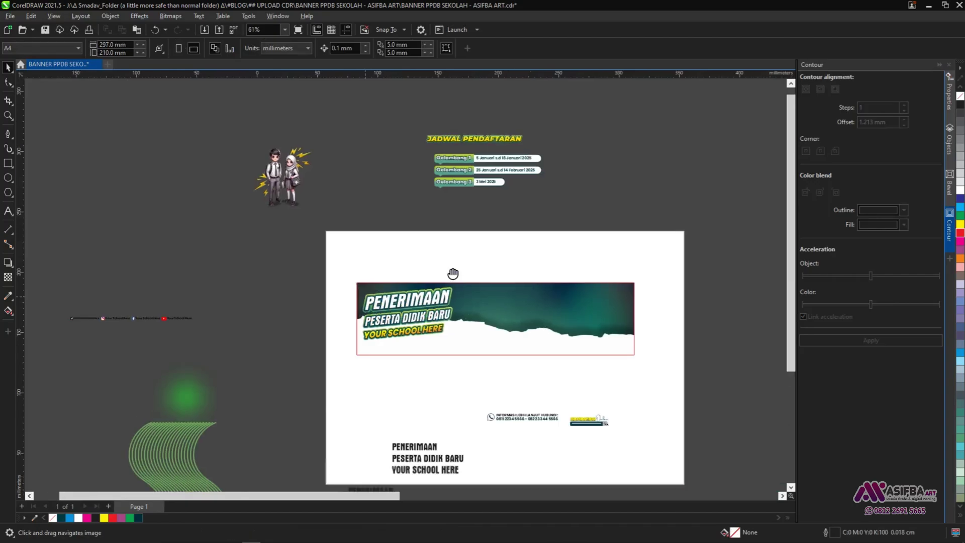
pyautogui.scroll(2, 407, 278)
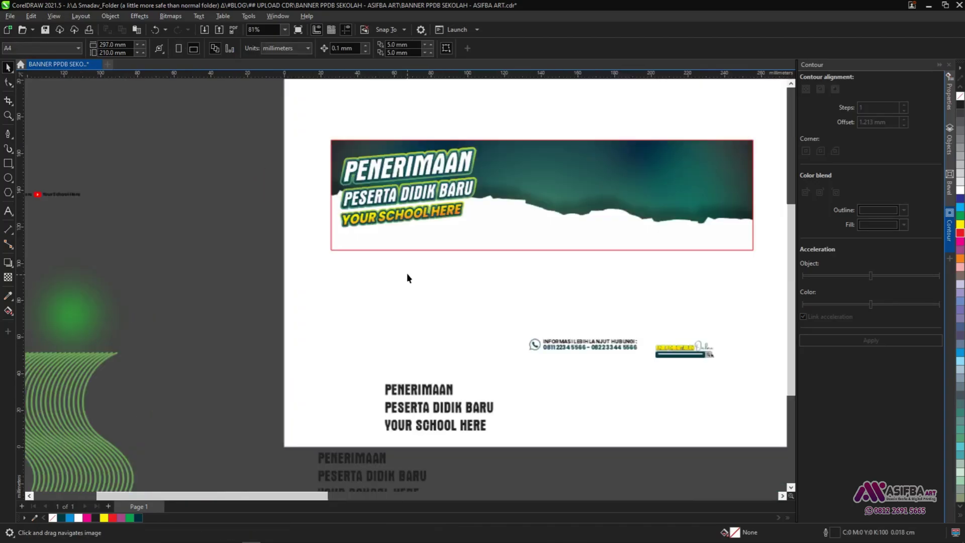
pyautogui.scroll(3, 407, 274)
pyautogui.click(8, 211)
pyautogui.scroll(4, 333, 354)
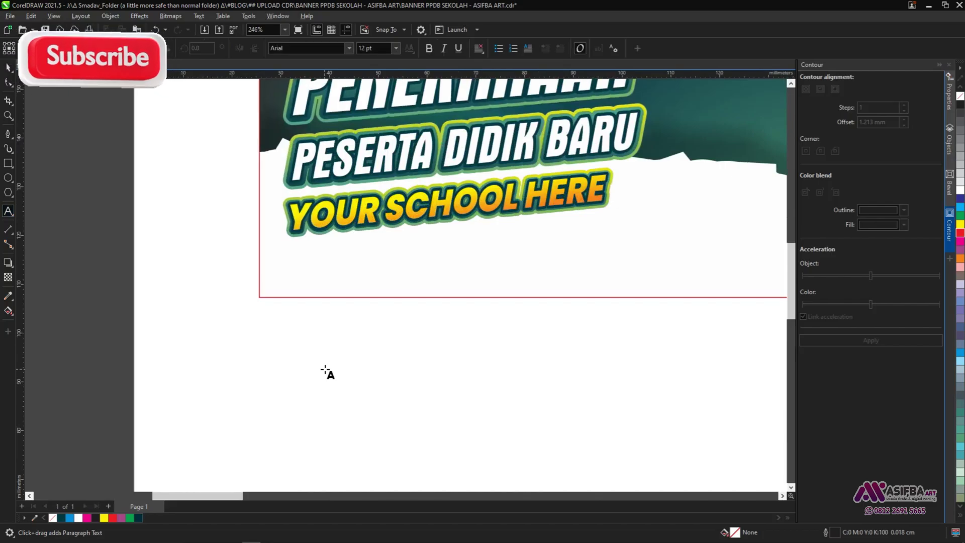
pyautogui.click(327, 397)
pyautogui.write('tahun')
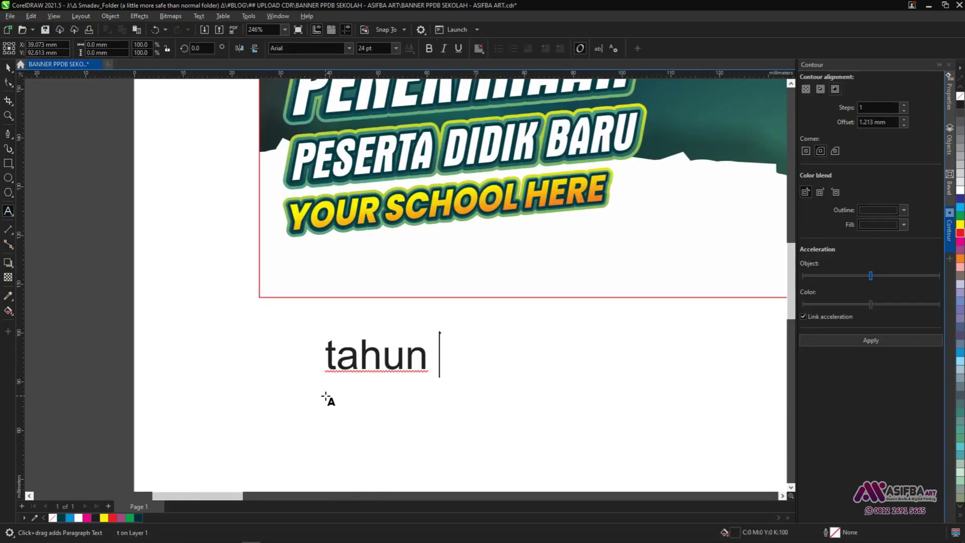
pyautogui.press('BackSpace')
pyautogui.press('BackSpace')
pyautogui.press('BackSpace')
pyautogui.press('BackSpace')
pyautogui.press('BackSpace')
pyautogui.press('BackSpace')
pyautogui.write('TAHU')
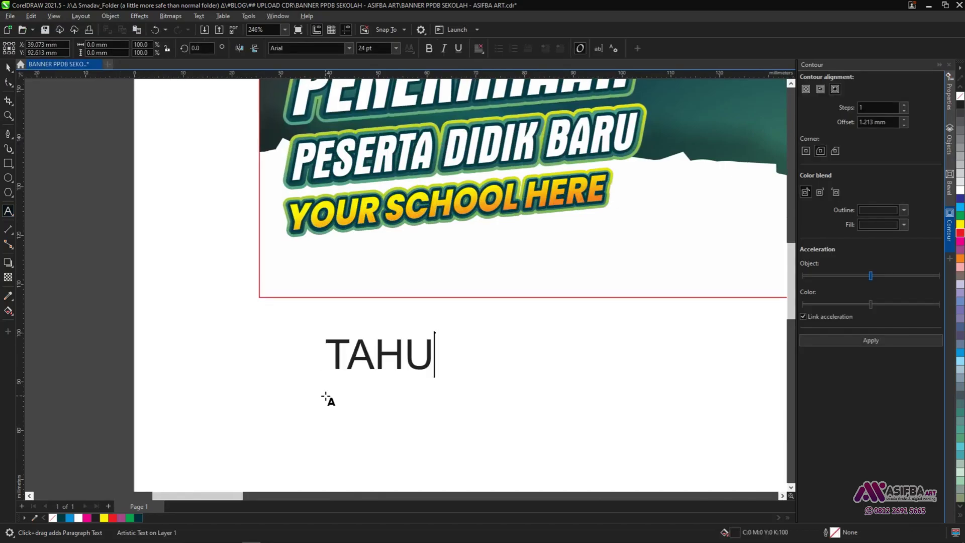
pyautogui.write('N AJARA')
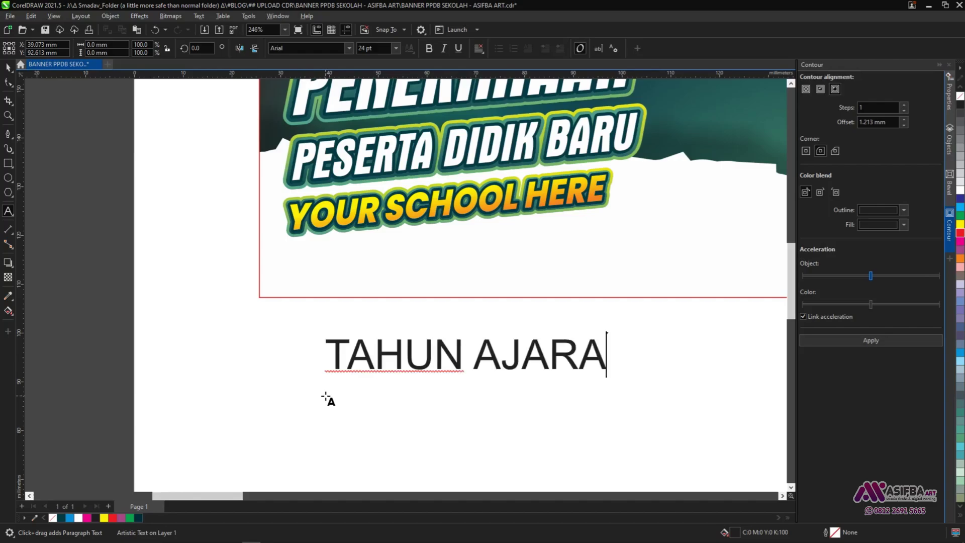
pyautogui.write('N 2025 - 202')
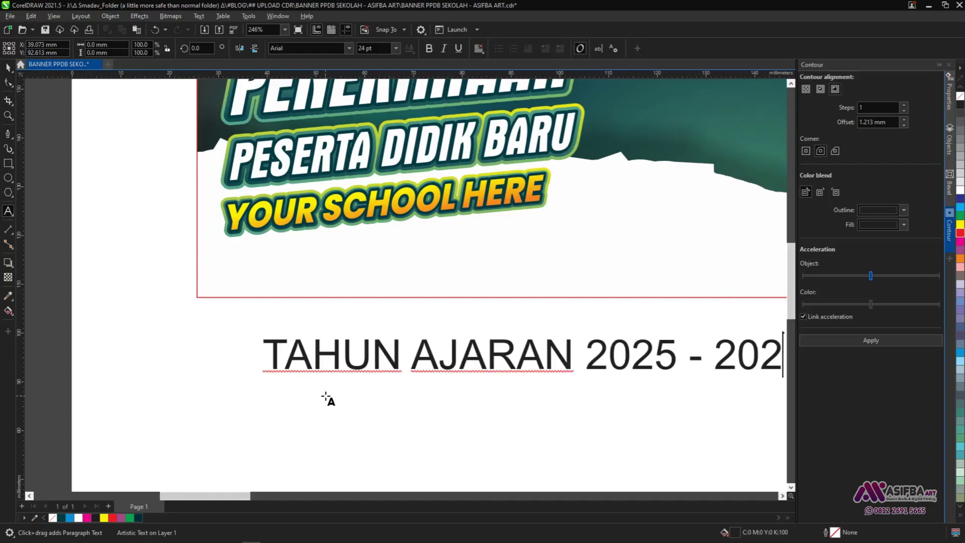
pyautogui.write('6')
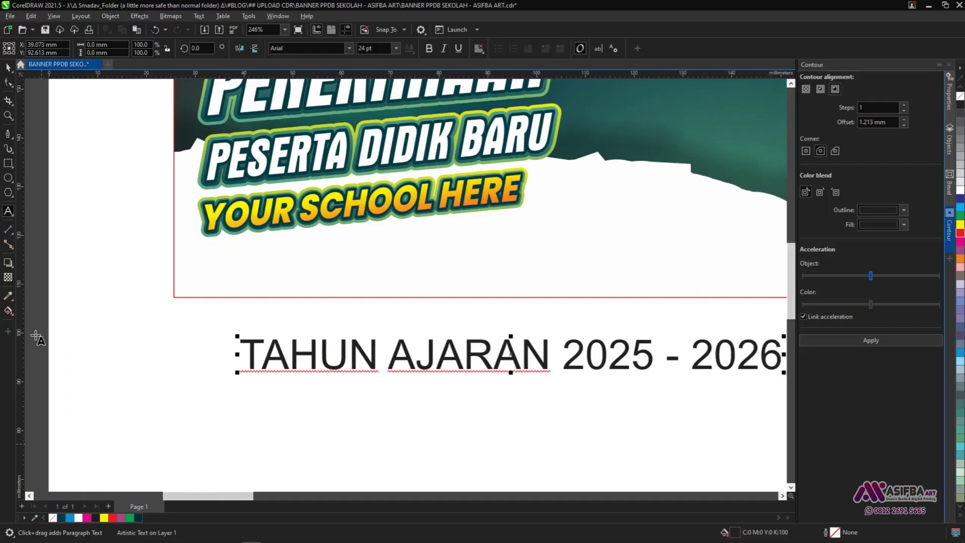
# Step: Set the font of the TAHUN AJARAN 2025 - 2026 text to Montserrat ExtraBold (Italic)
pyautogui.click(7, 67)
pyautogui.write('MO')
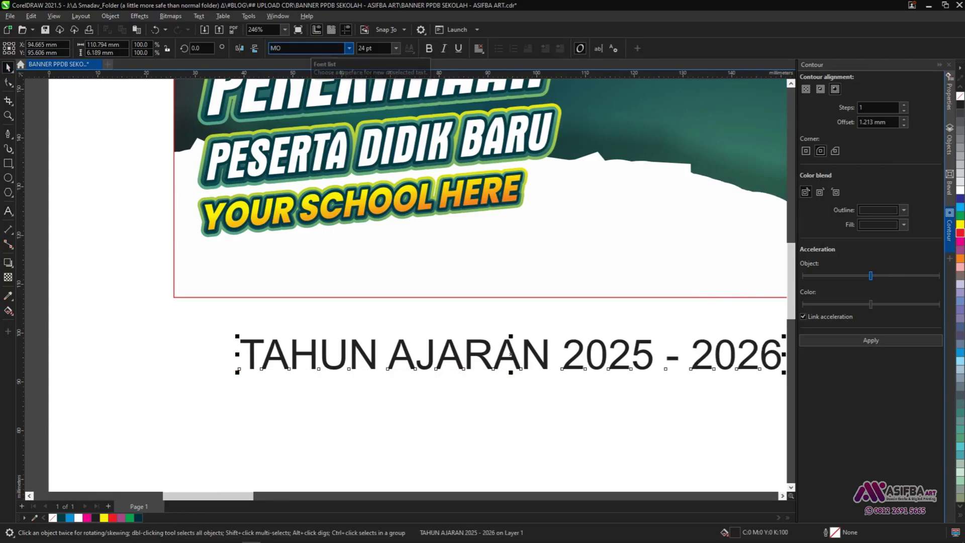
pyautogui.press('Return')
pyautogui.moveTo(444, 380); pyautogui.dragTo(275, 366)
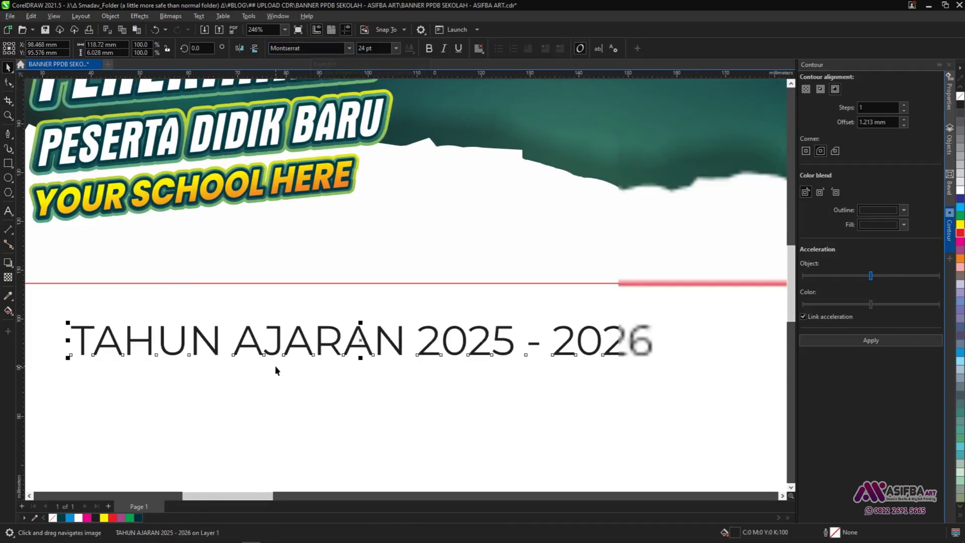
pyautogui.scroll(-2, 276, 366)
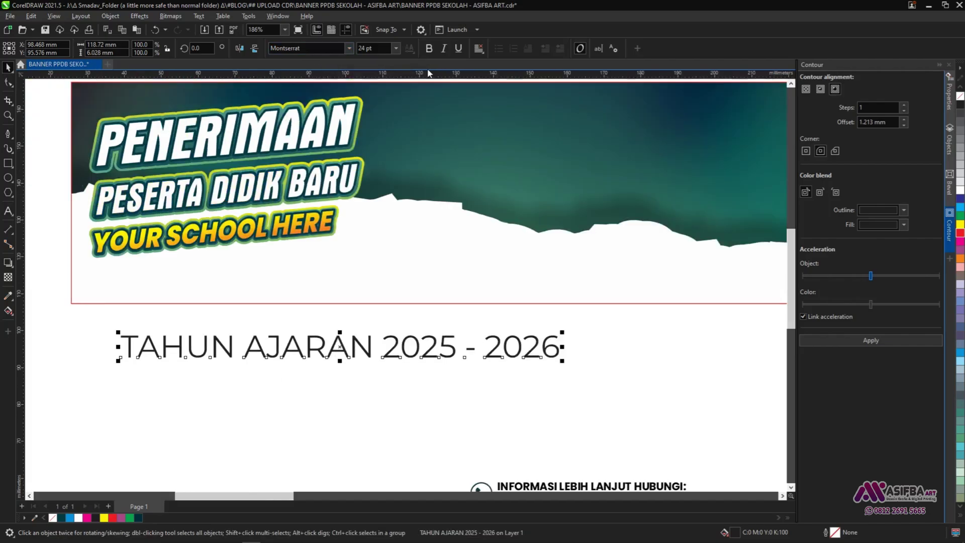
pyautogui.click(429, 49)
pyautogui.click(349, 49)
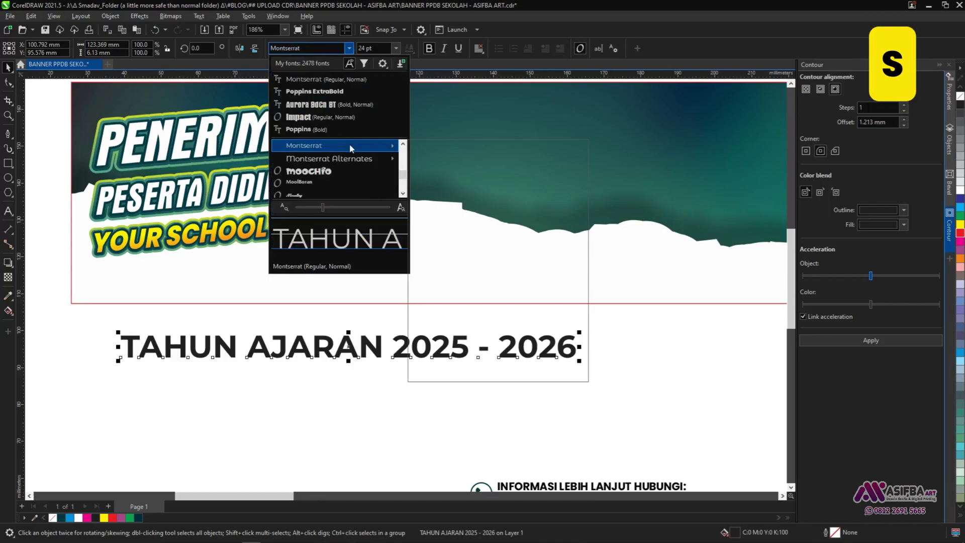
pyautogui.moveTo(349, 145)
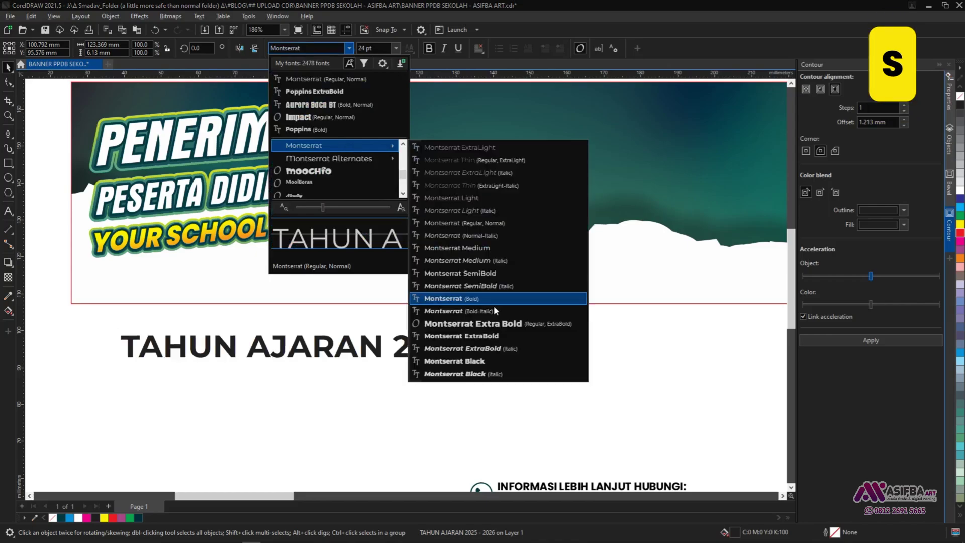
pyautogui.click(491, 352)
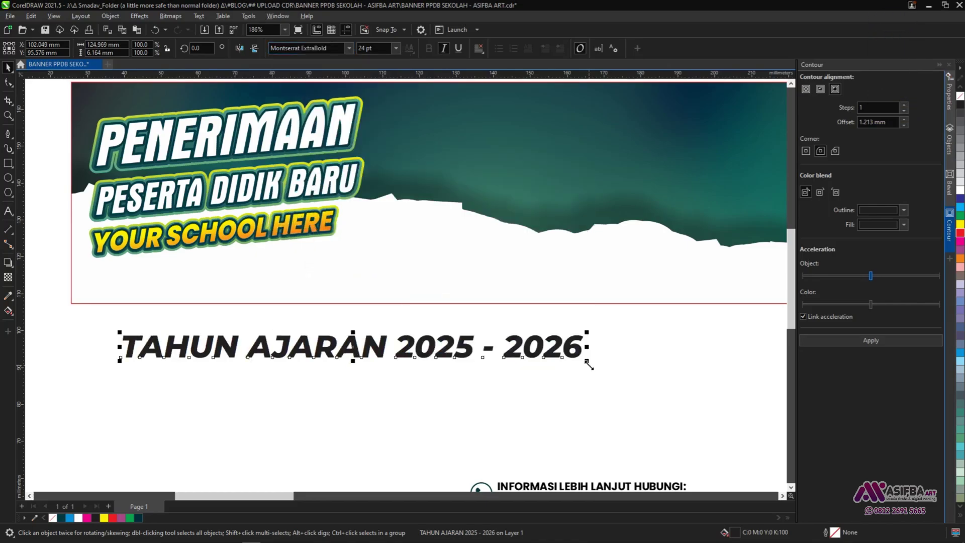
# Step: Scale the TAHUN AJARAN text down to about 58 mm wide and place it beneath YOUR SCHOOL HERE
pyautogui.moveTo(589, 365); pyautogui.dragTo(341, 348)
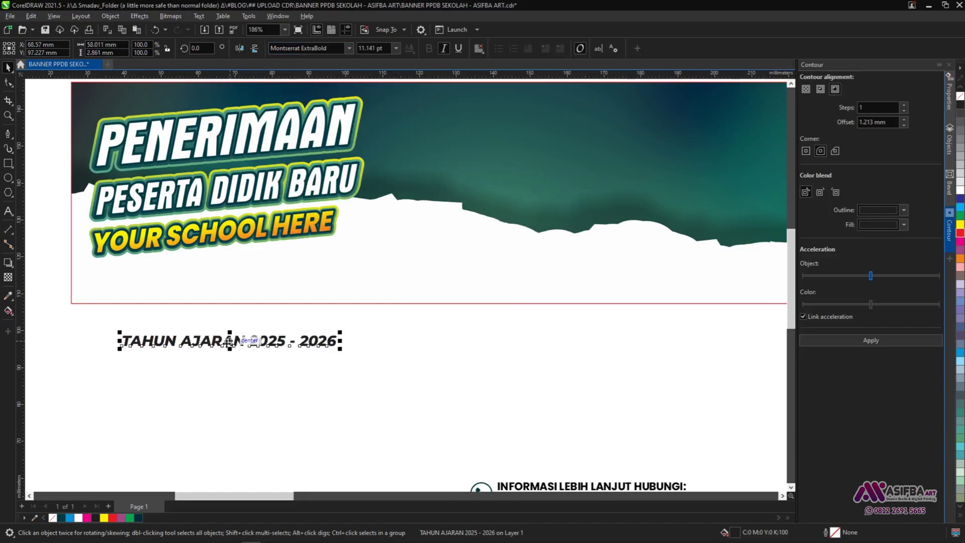
pyautogui.moveTo(229, 342); pyautogui.dragTo(208, 270)
pyautogui.moveTo(207, 270); pyautogui.dragTo(385, 278)
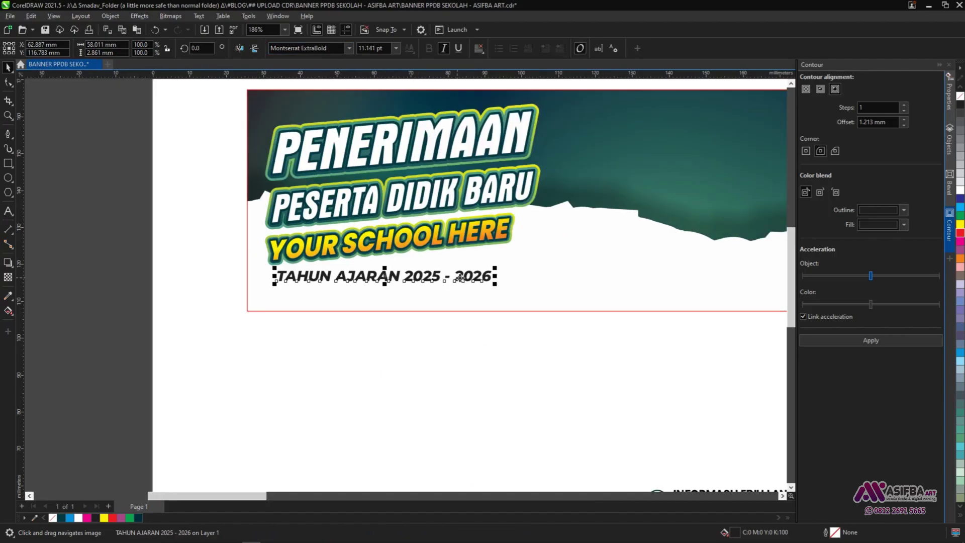
# Step: Skew the TAHUN AJARAN text upward about 4.4° along the heading's slope, and slant its letters slightly further forward
pyautogui.scroll(2, 492, 274)
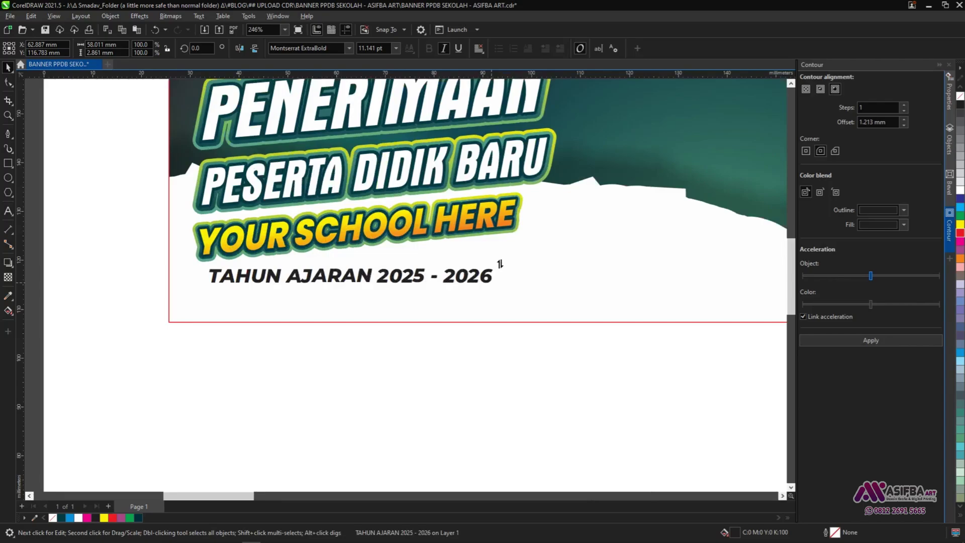
pyautogui.moveTo(499, 264); pyautogui.dragTo(500, 254)
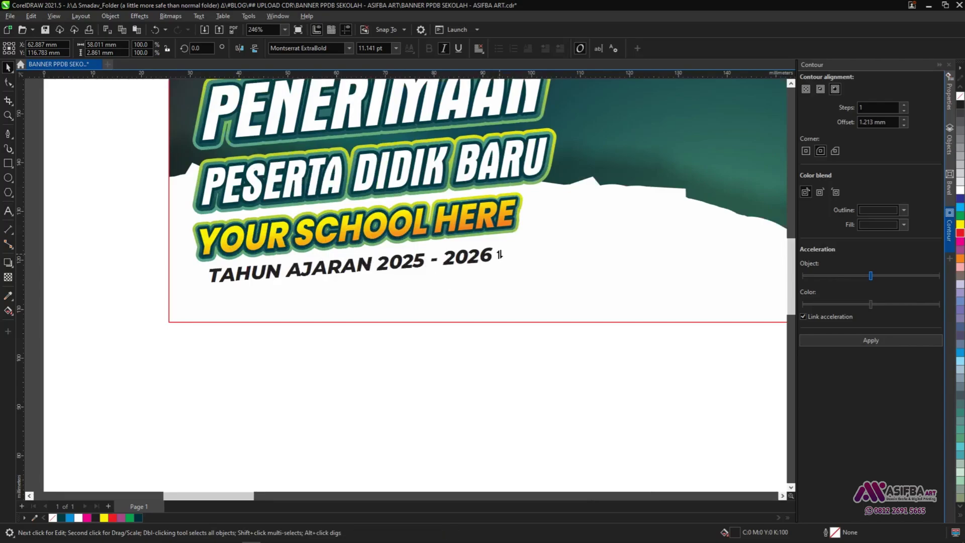
pyautogui.click(351, 266)
pyautogui.click(350, 266)
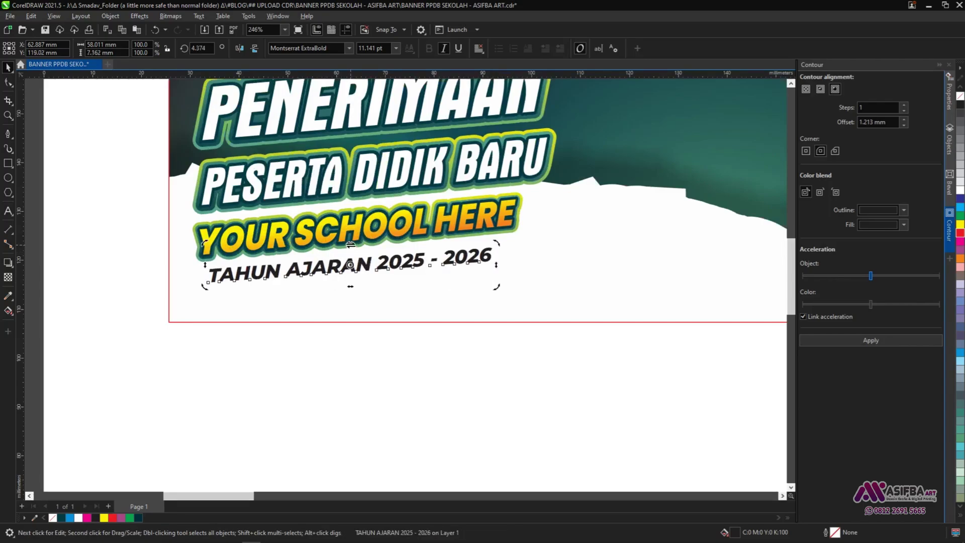
pyautogui.moveTo(350, 245); pyautogui.dragTo(357, 244)
pyautogui.scroll(1, 481, 258)
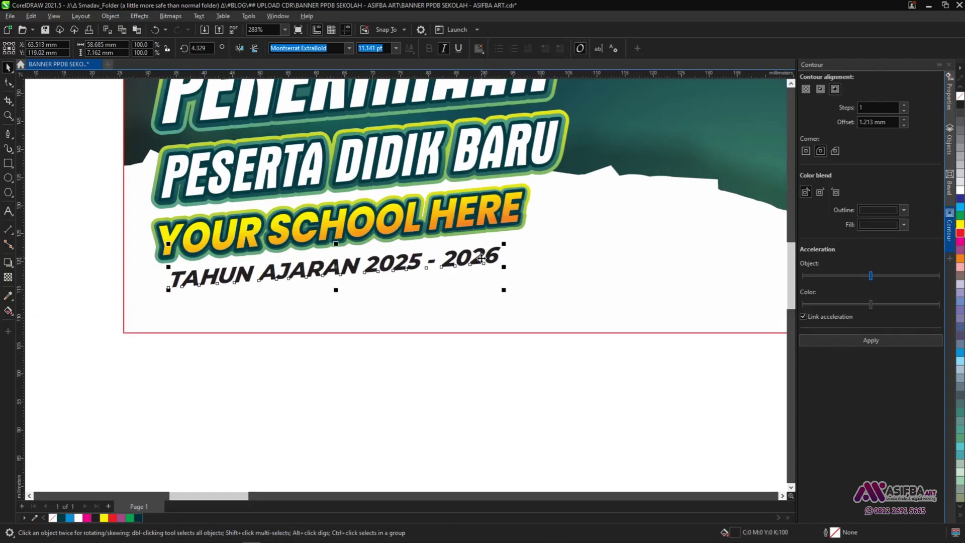
# Step: Steepen the TAHUN AJARAN text's upward skew to about 4.9° so it runs parallel to YOUR SCHOOL HERE
pyautogui.click(481, 258)
pyautogui.scroll(4, 502, 260)
pyautogui.moveTo(503, 272); pyautogui.dragTo(504, 267)
pyautogui.scroll(-5, 503, 266)
pyautogui.click(100, 114)
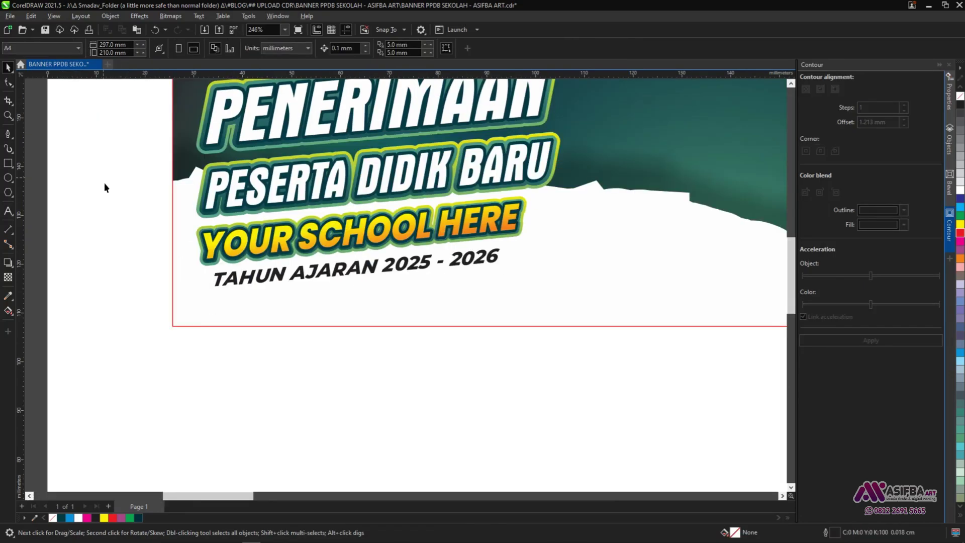
pyautogui.scroll(-2, 281, 214)
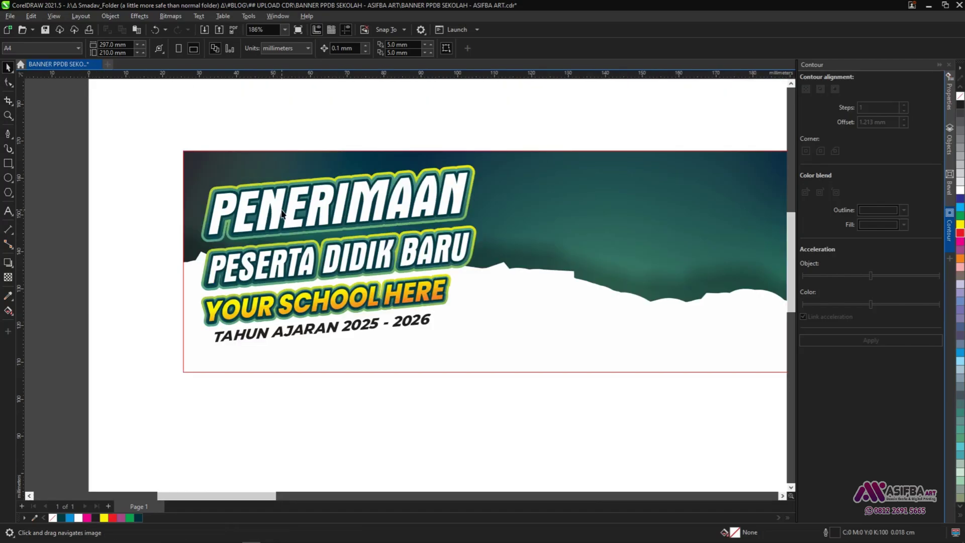
# Step: Move the three heading lines up slightly and bring the TAHUN AJARAN text closer beneath YOUR SCHOOL HERE
pyautogui.click(274, 302)
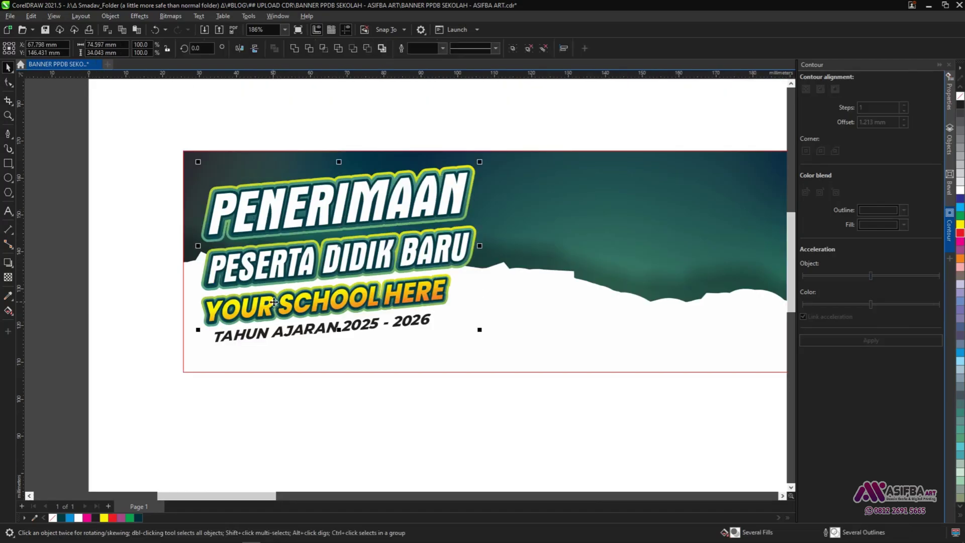
pyautogui.scroll(1, 345, 205)
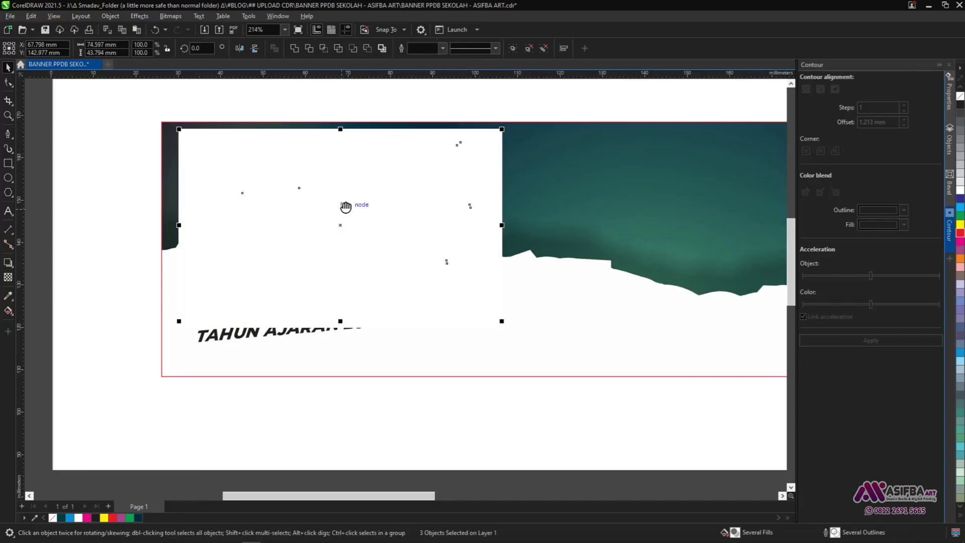
pyautogui.scroll(2, 346, 206)
pyautogui.click(313, 322)
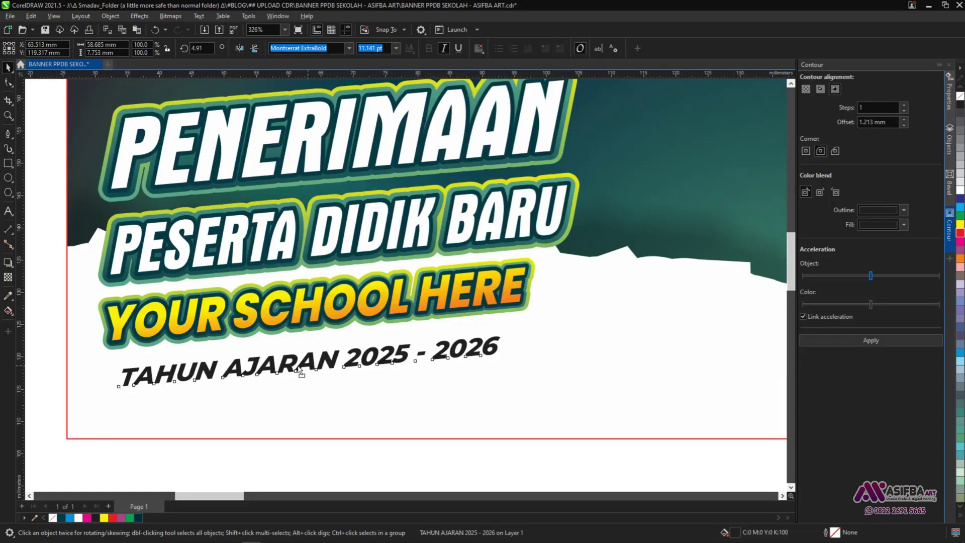
pyautogui.moveTo(301, 371); pyautogui.dragTo(294, 365)
# Step: Center YOUR SCHOOL HERE and the TAHUN AJARAN text horizontally under PESERTA DIDIK BARU
pyautogui.click(319, 310)
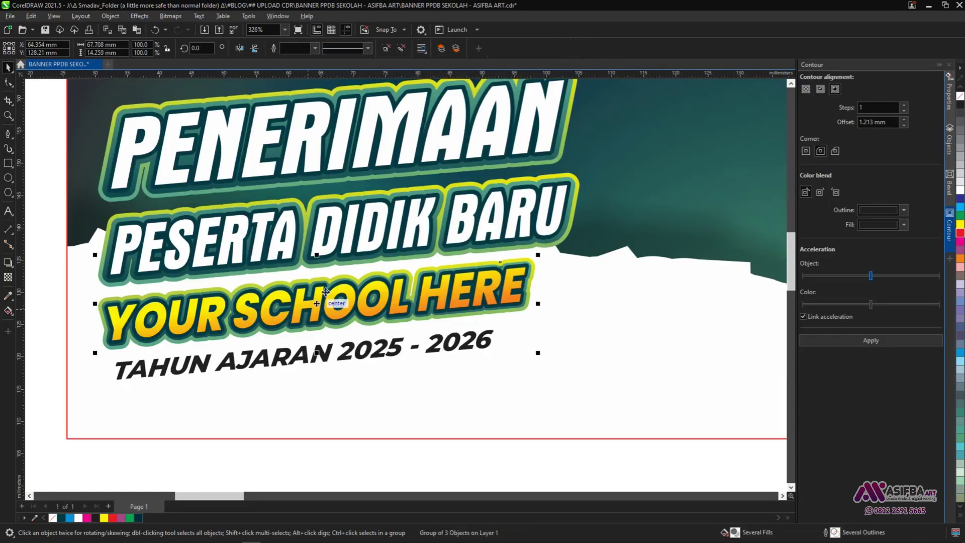
pyautogui.keyDown('shift'); pyautogui.click(361, 250); pyautogui.keyUp('shift')
pyautogui.press('c')
pyautogui.moveTo(376, 318); pyautogui.dragTo(396, 262)
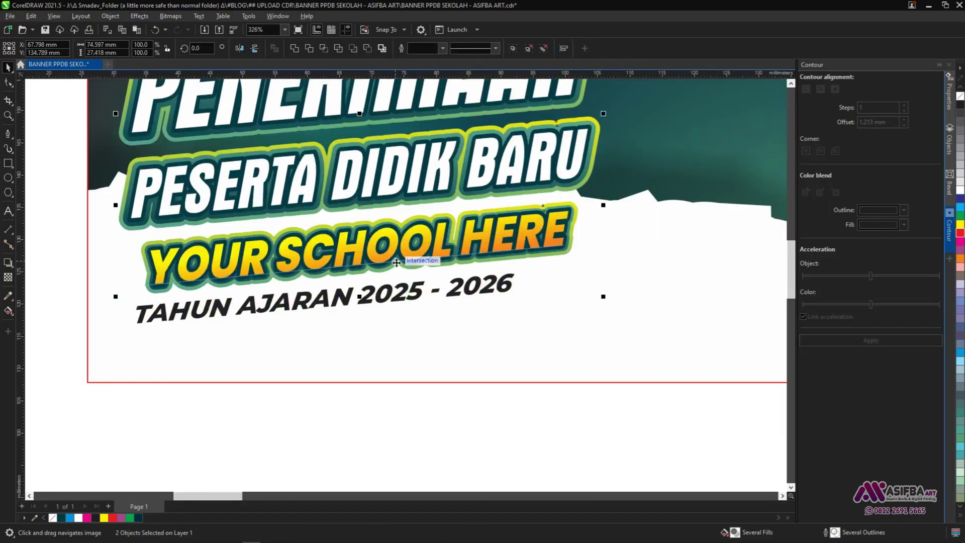
pyautogui.scroll(-1, 397, 262)
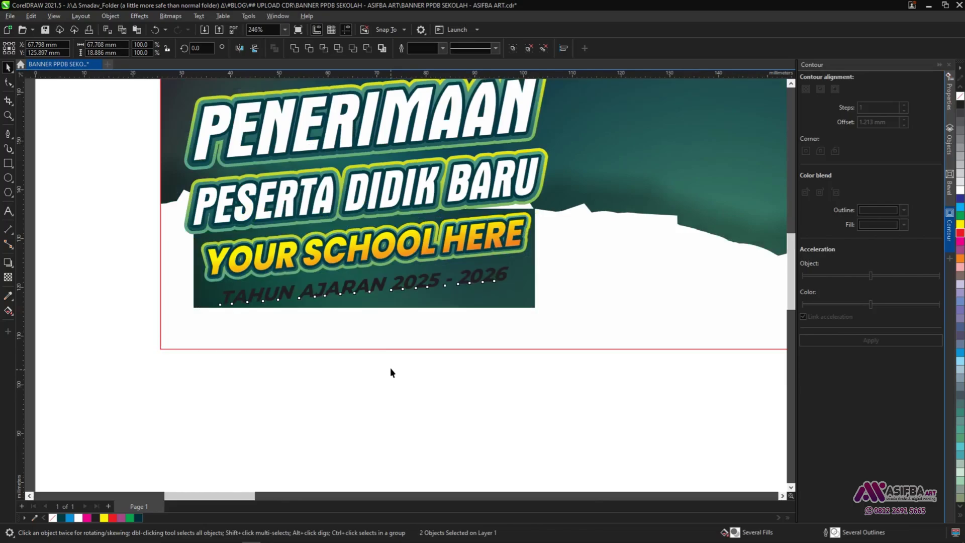
pyautogui.click(391, 372)
pyautogui.scroll(-1, 391, 372)
pyautogui.scroll(-2, 409, 351)
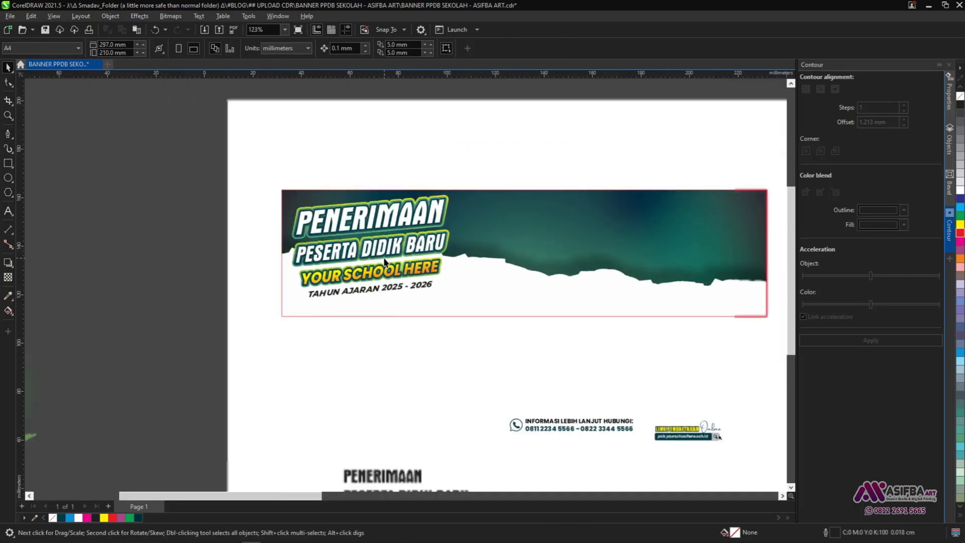
# Step: Try to left-align YOUR SCHOOL HERE and the TAHUN AJARAN text with PESERTA DIDIK BARU
pyautogui.click(384, 261)
pyautogui.scroll(1, 363, 240)
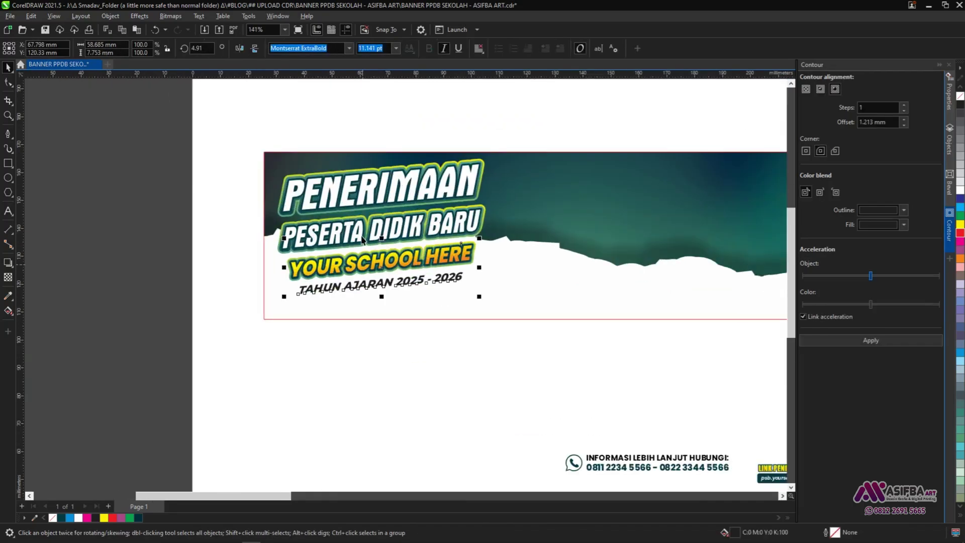
pyautogui.keyDown('shift'); pyautogui.click(362, 236); pyautogui.keyUp('shift')
pyautogui.press('l')
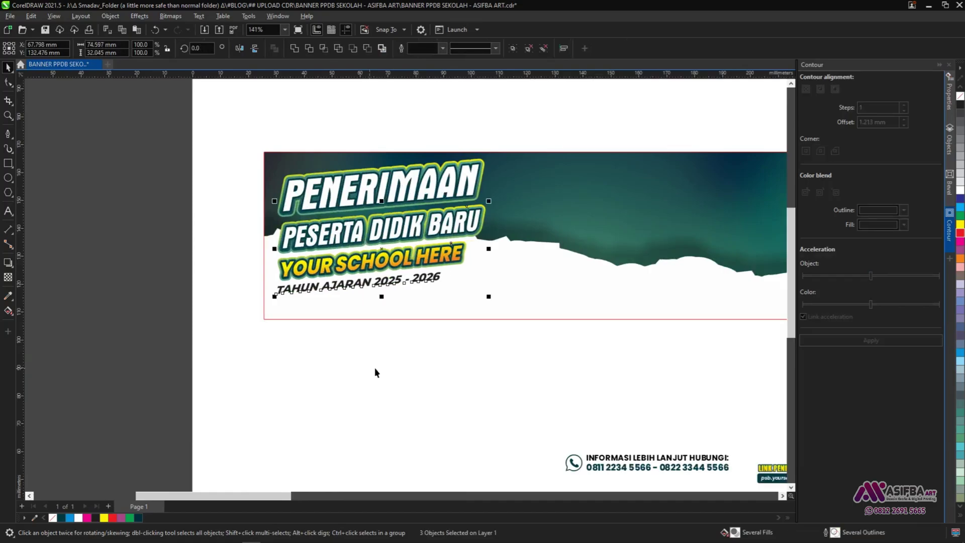
pyautogui.hotkey('ctrl', 'z')
# Step: Move the social media row with the four Your School Here accounts into the banner, beneath the TAHUN AJARAN text
pyautogui.moveTo(475, 341); pyautogui.dragTo(394, 382)
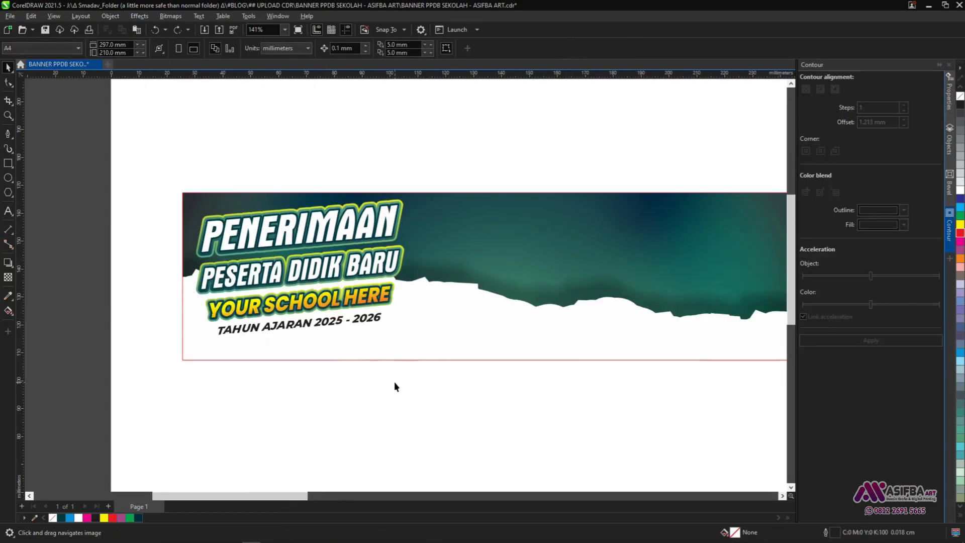
pyautogui.scroll(-2, 394, 382)
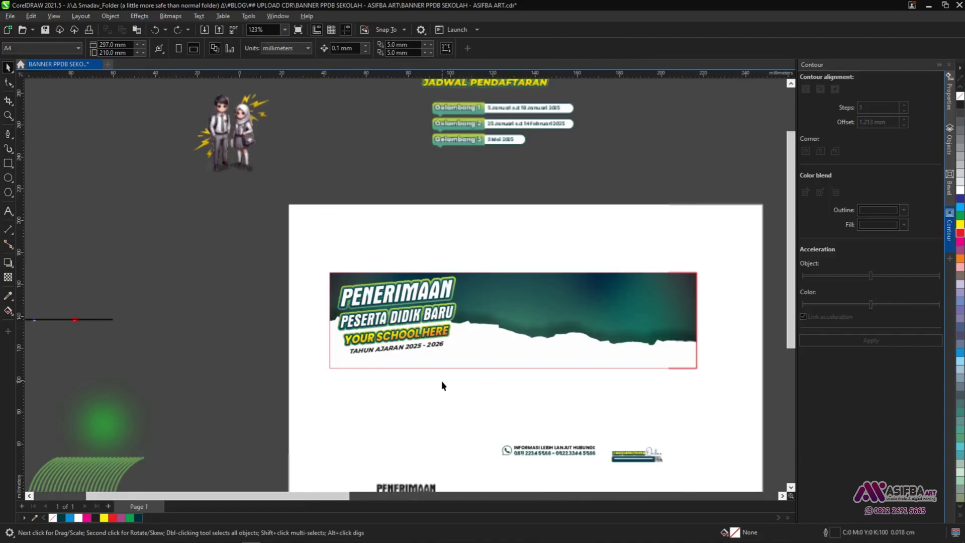
pyautogui.scroll(-2, 441, 382)
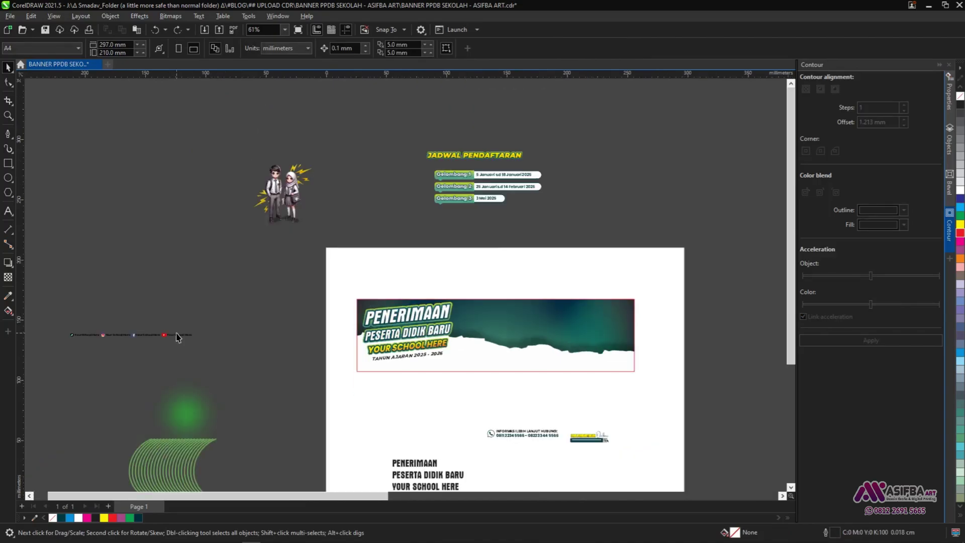
pyautogui.moveTo(177, 337); pyautogui.dragTo(436, 375)
pyautogui.scroll(2, 440, 366)
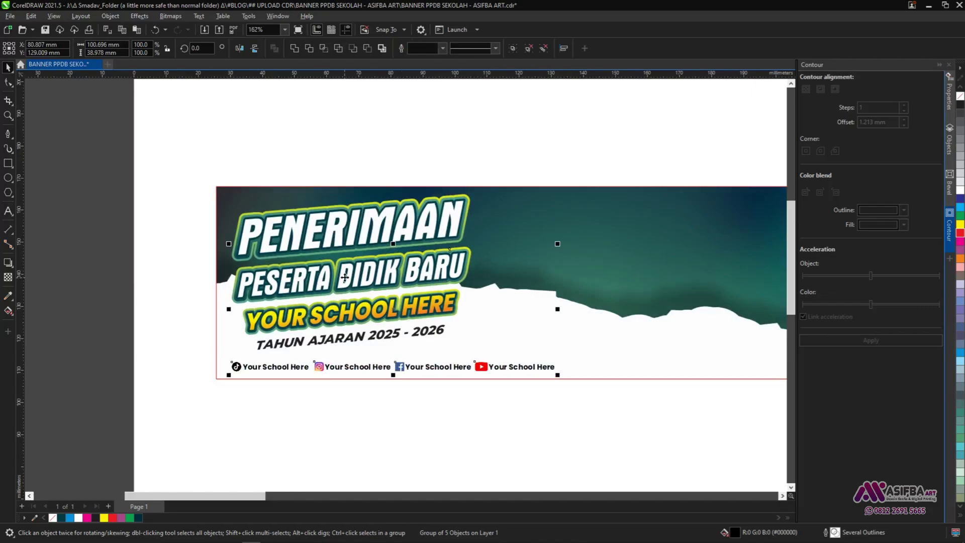
pyautogui.press('Escape')
# Step: Fill the TAHUN AJARAN 2025 - 2026 text with the dark teal color C100 M73 Y64 K35
pyautogui.scroll(-2, 346, 342)
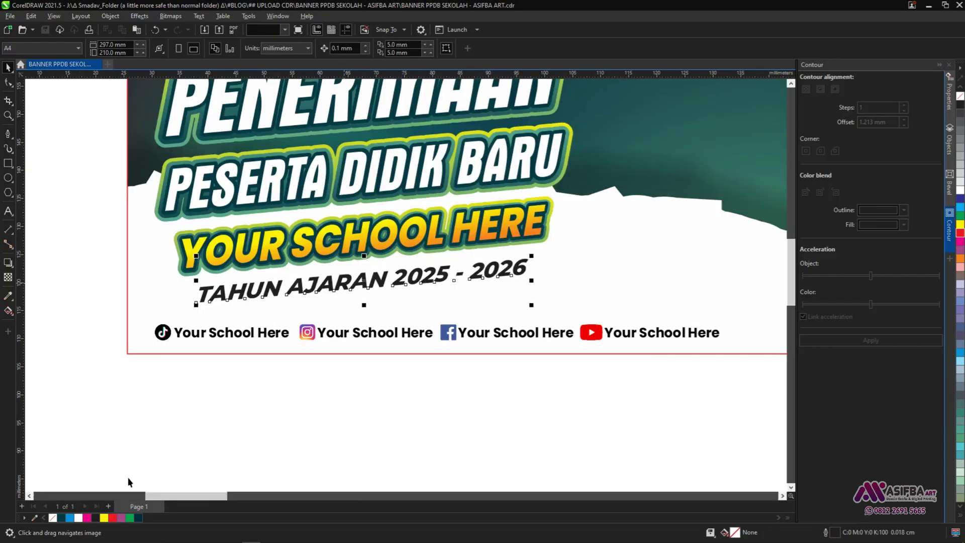
pyautogui.click(62, 519)
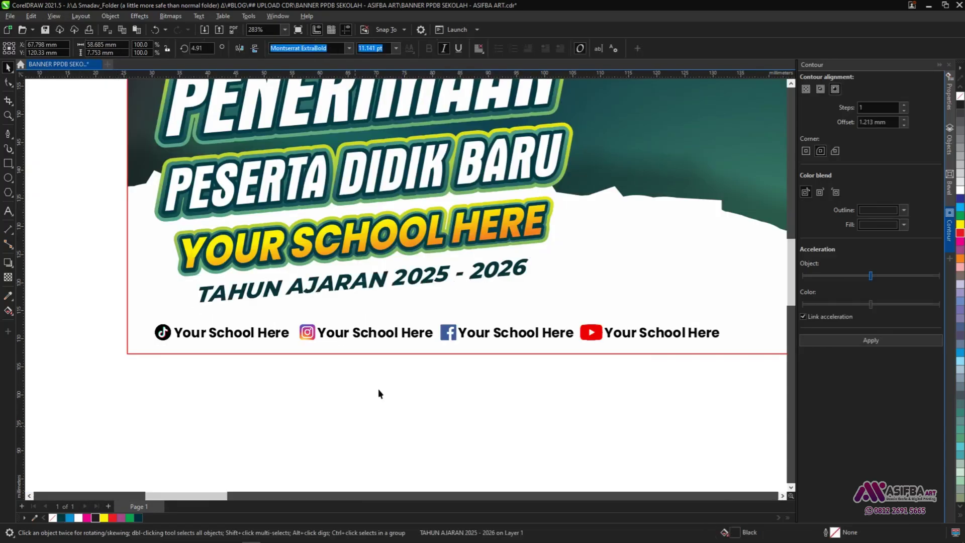
pyautogui.moveTo(429, 281); pyautogui.dragTo(373, 313)
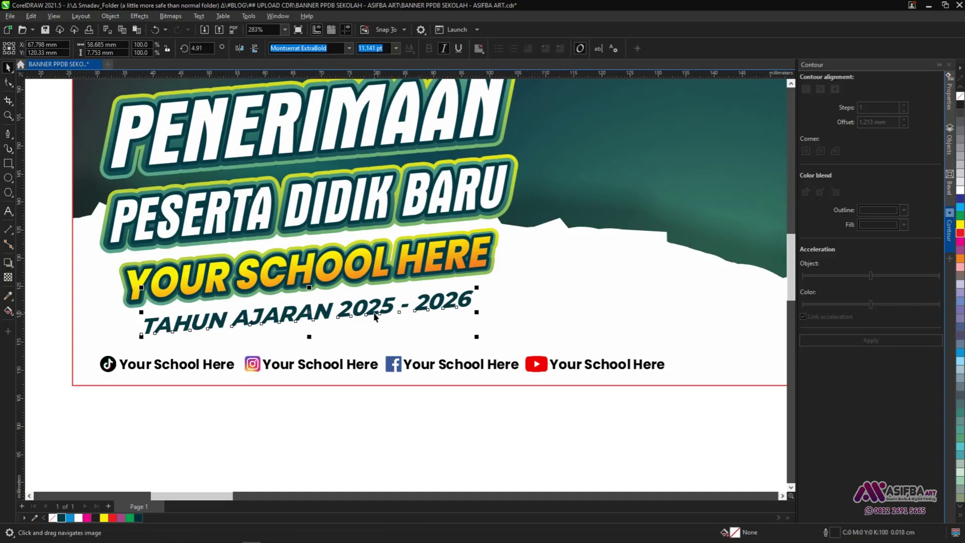
# Step: Give the TAHUN AJARAN text a yellow outline 0.05 cm wide, placed behind the fill
pyautogui.scroll(2, 375, 317)
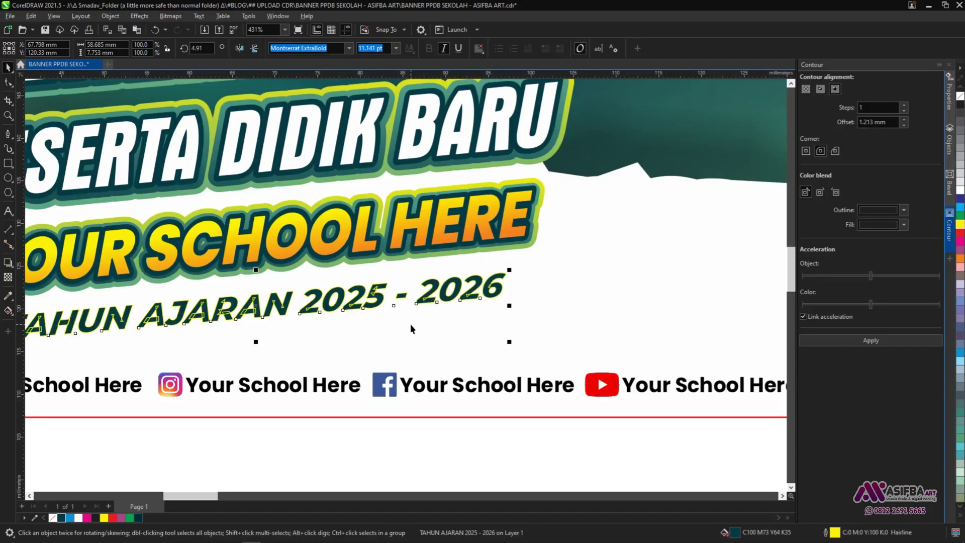
pyautogui.press('F12')
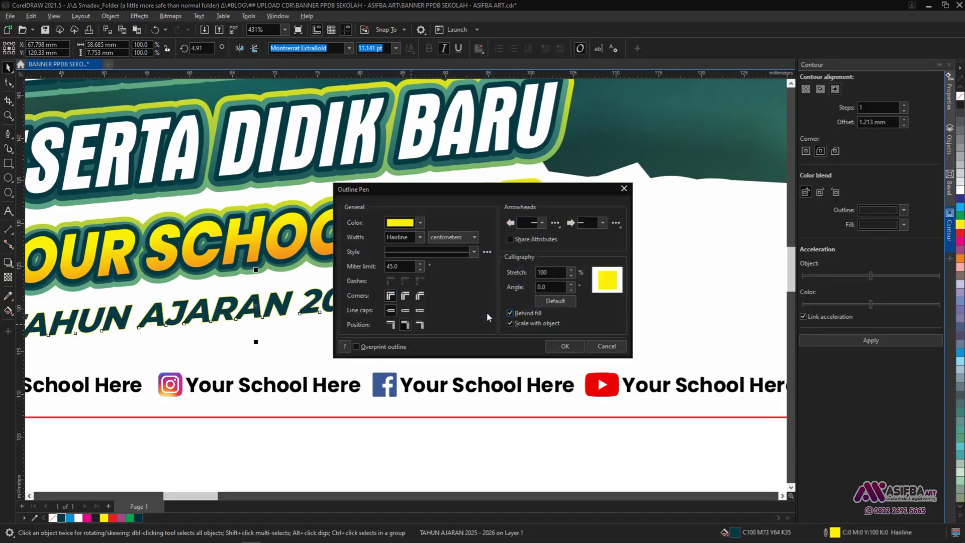
pyautogui.click(421, 237)
pyautogui.click(426, 248)
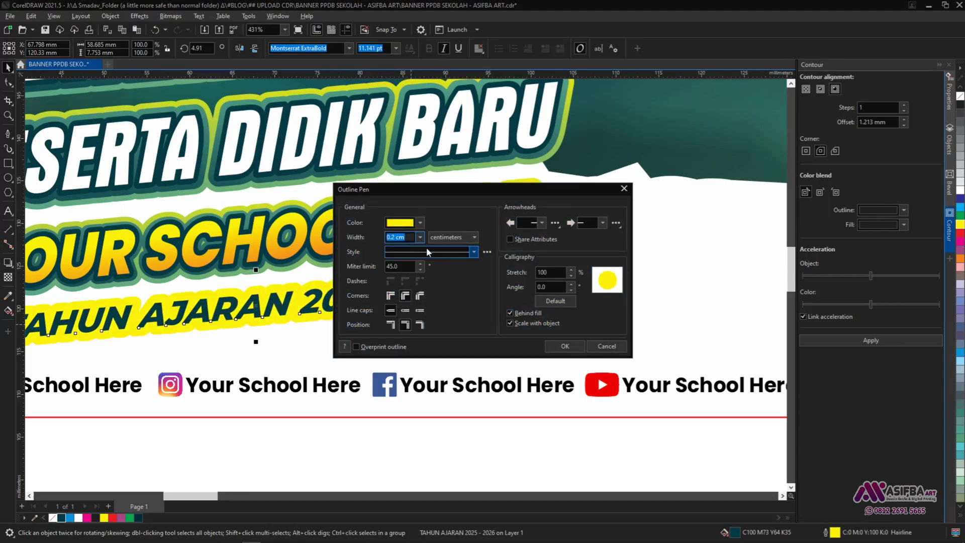
pyautogui.click(420, 238)
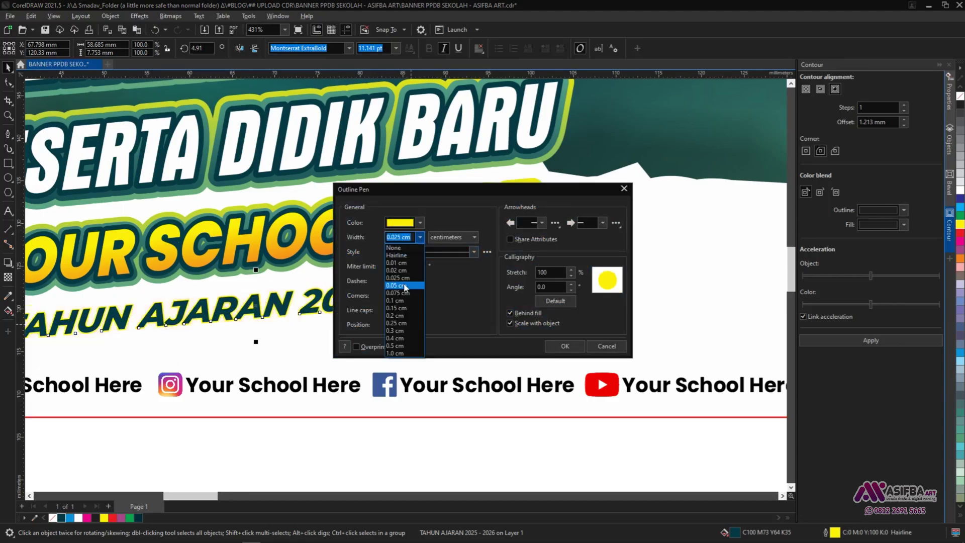
pyautogui.click(405, 285)
pyautogui.click(564, 346)
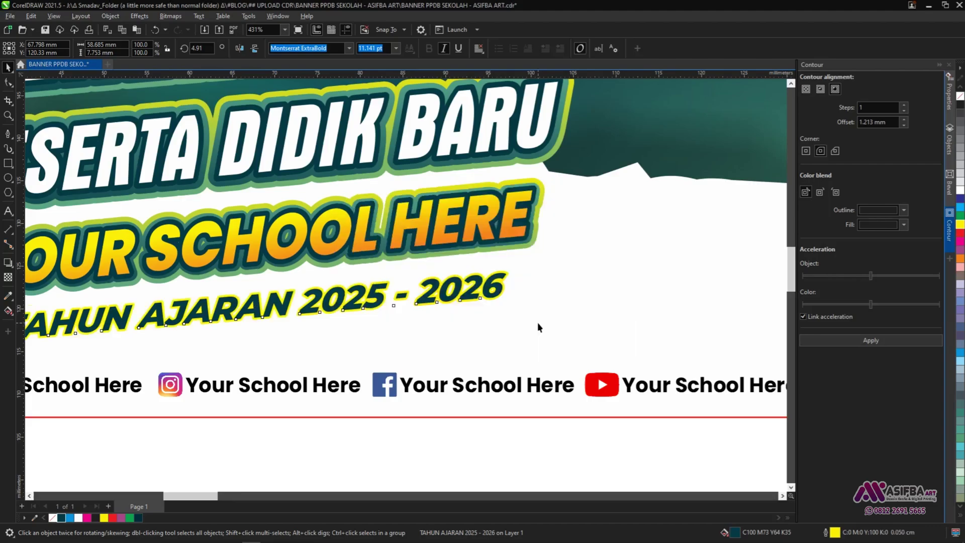
# Step: Change the TAHUN AJARAN text's outline color to white and duplicate the text in place
pyautogui.scroll(-2, 538, 321)
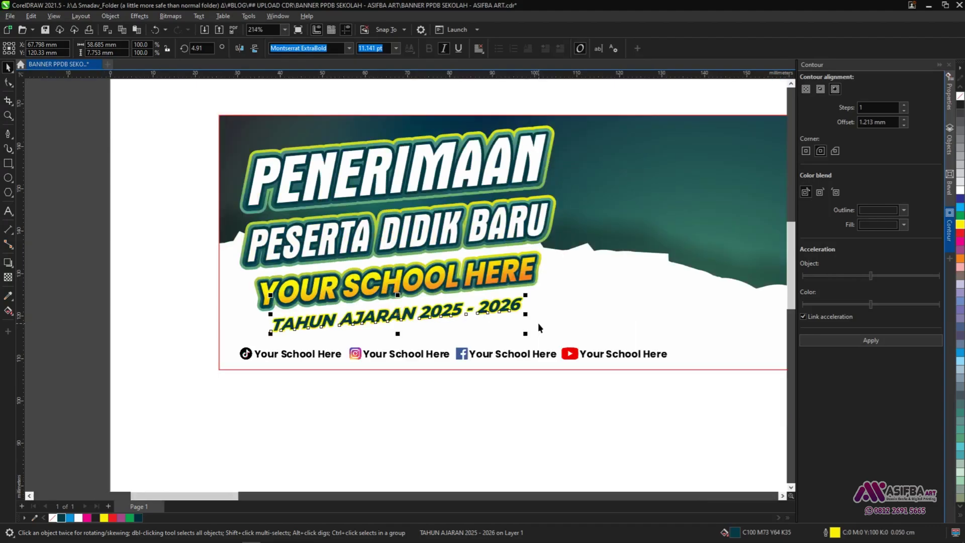
pyautogui.rightClick(960, 191)
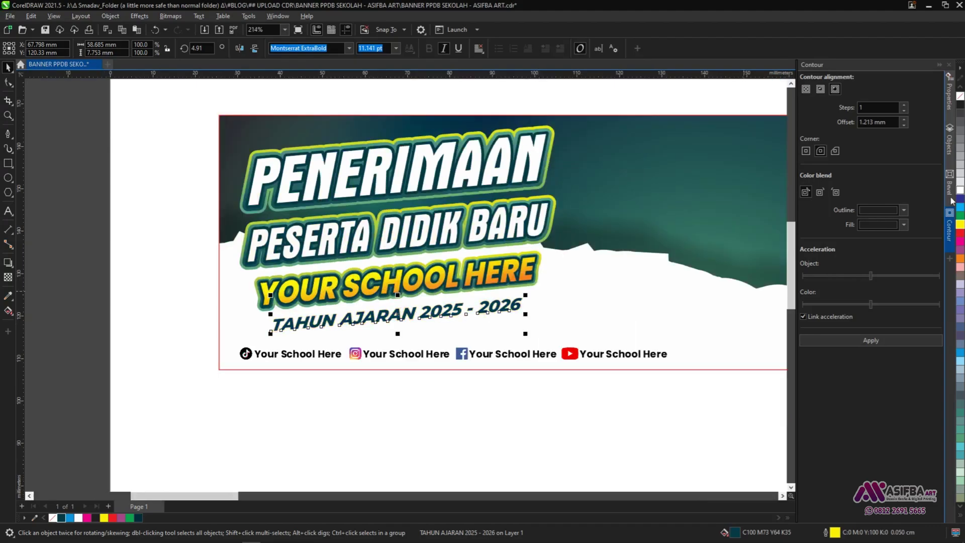
pyautogui.scroll(1, 400, 345)
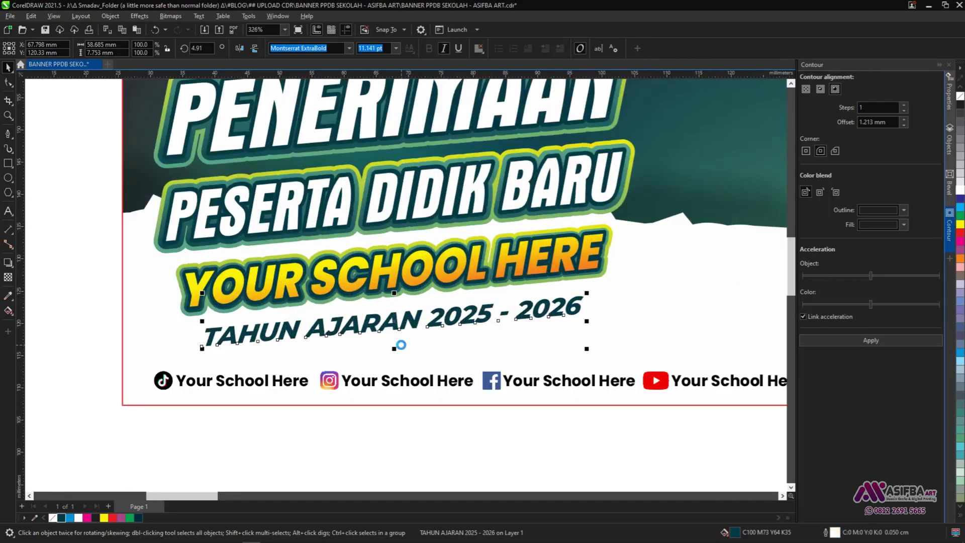
# Step: Give the lower TAHUN AJARAN copy a 0.1 cm outline in the dark teal color C100 M73 Y64 K35
pyautogui.moveTo(70, 286); pyautogui.dragTo(633, 363)
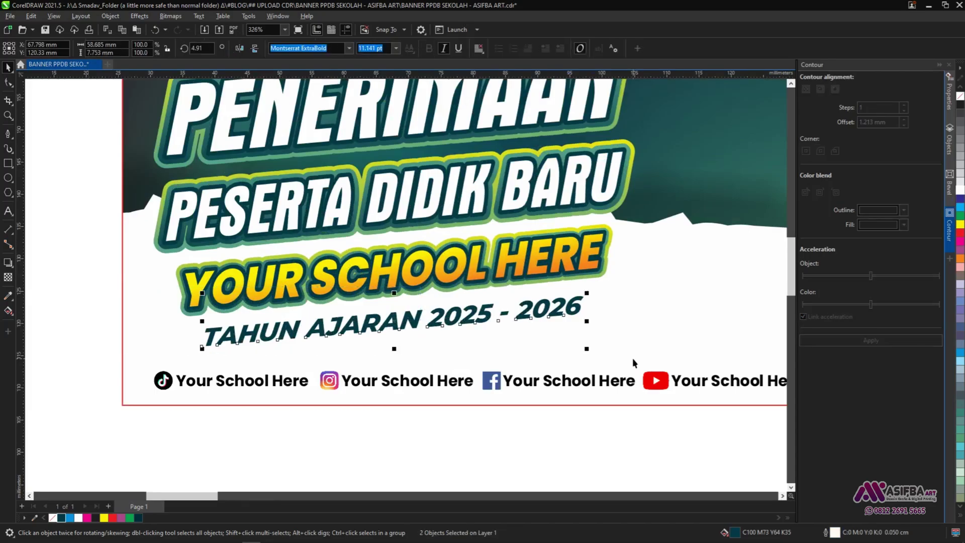
pyautogui.click(949, 140)
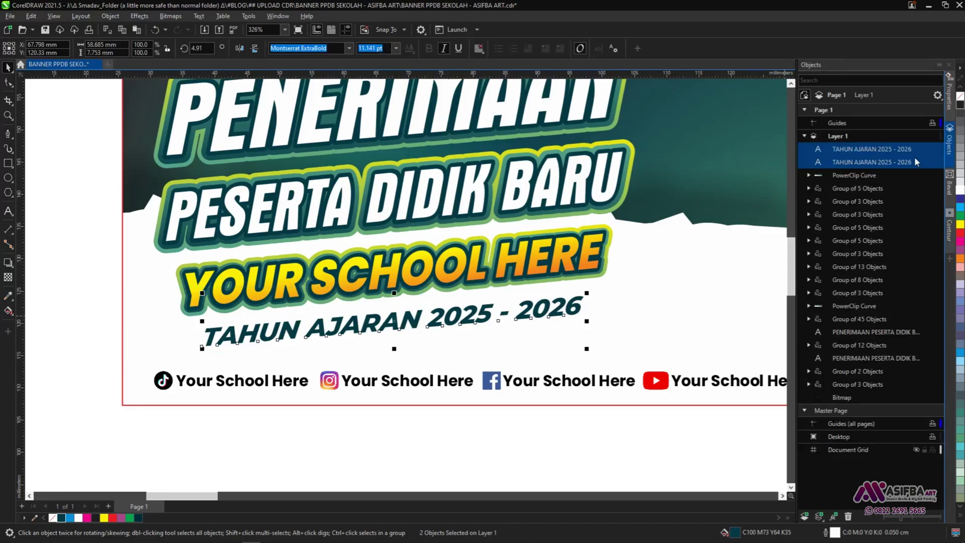
pyautogui.click(915, 160)
pyautogui.scroll(2, 562, 311)
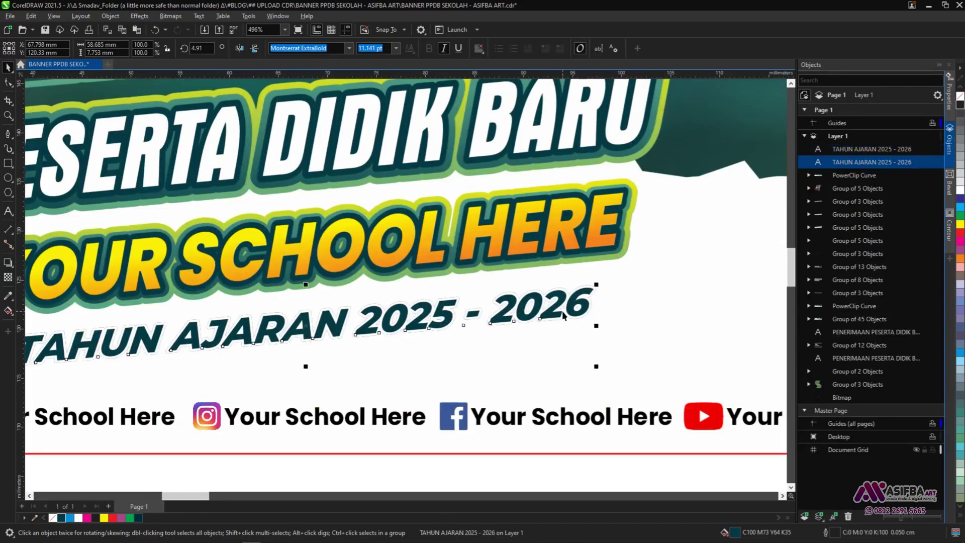
pyautogui.press('F12')
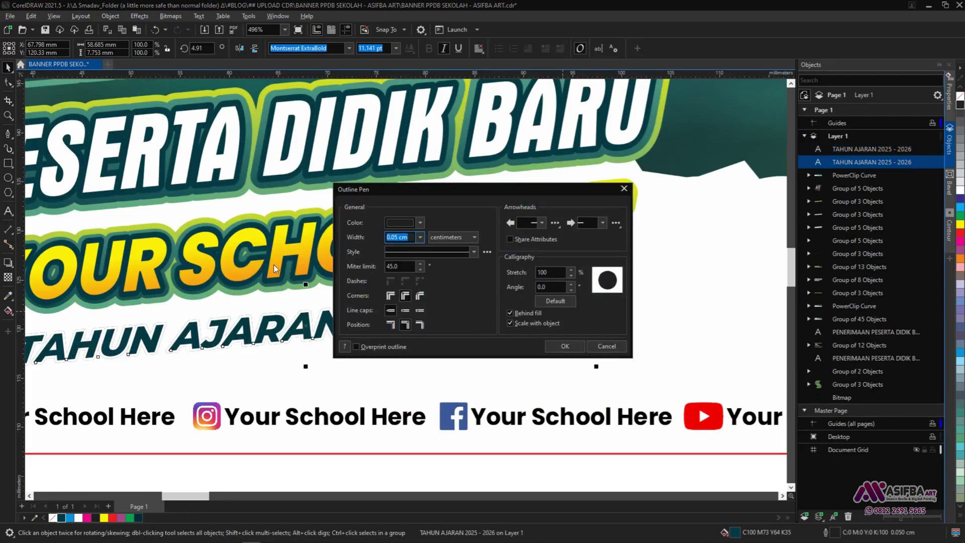
pyautogui.write('0.1')
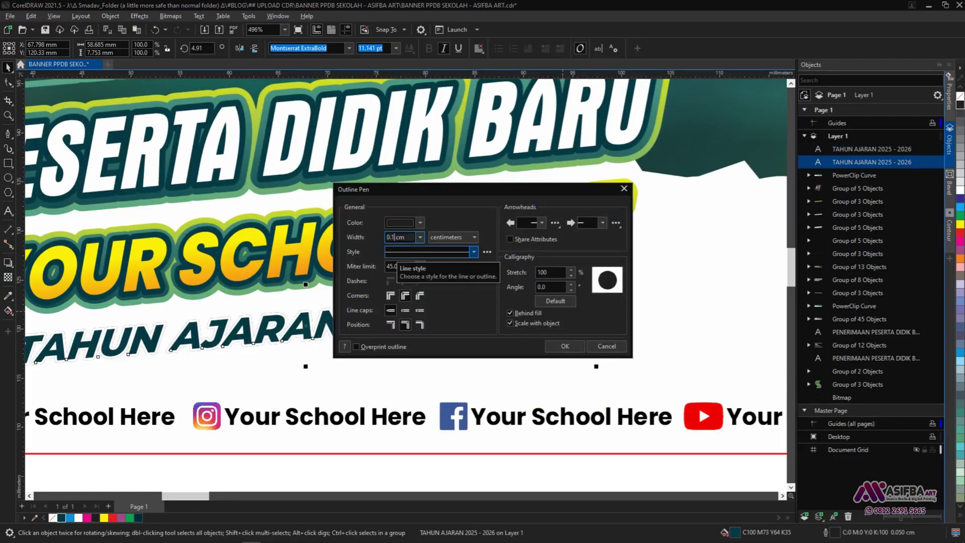
pyautogui.press('Return')
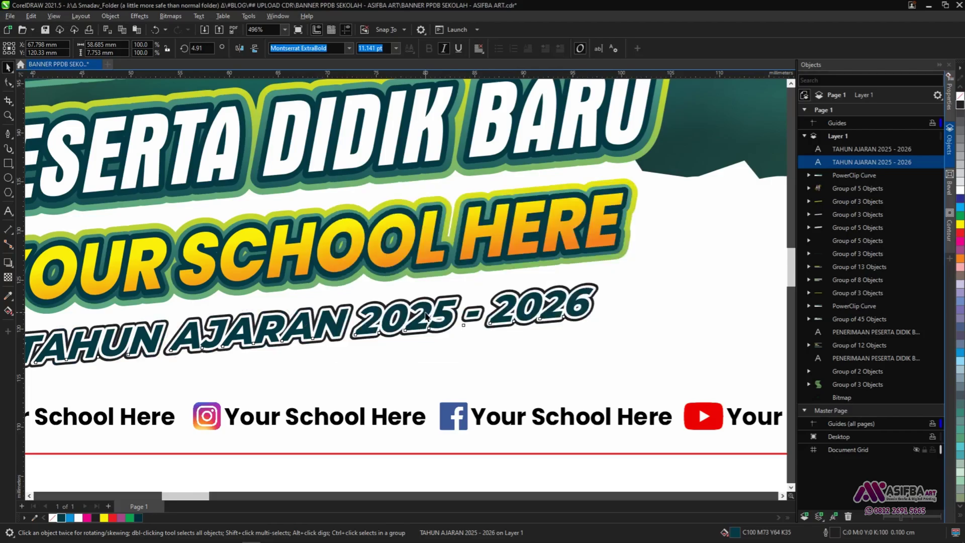
pyautogui.rightClick(64, 520)
pyautogui.scroll(-1, 352, 326)
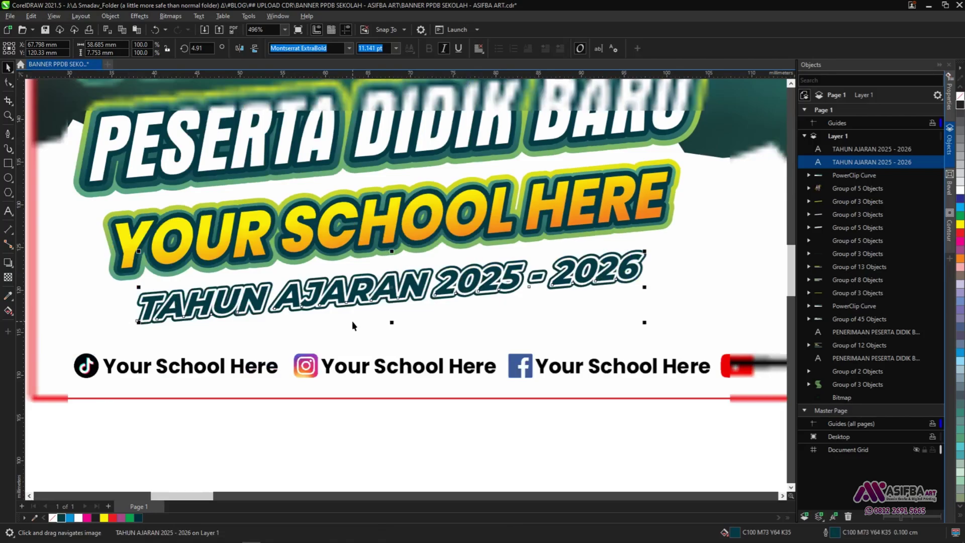
# Step: Offset the lower, teal-outlined TAHUN AJARAN copy 0.1 mm right and 0.1 mm down to form a slight shadow
pyautogui.scroll(2, 352, 321)
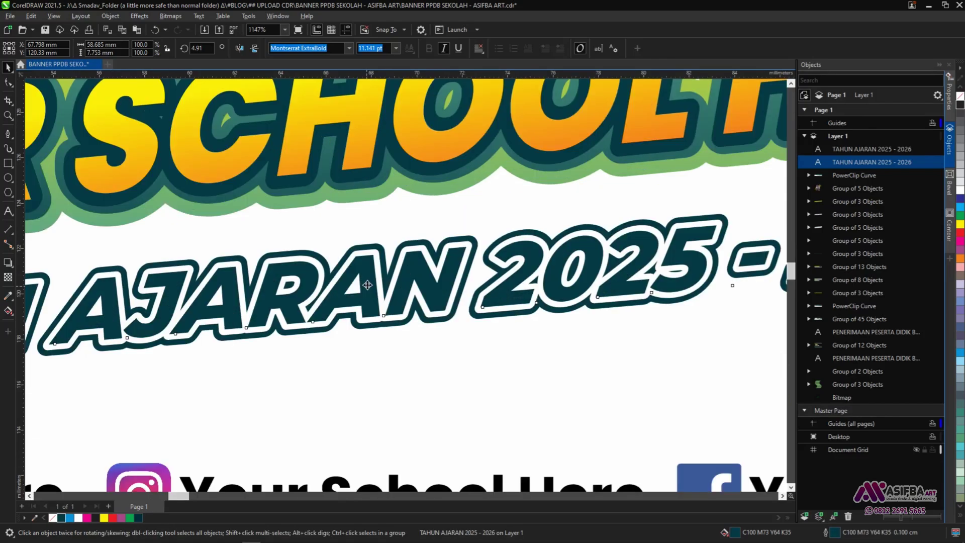
pyautogui.moveTo(367, 285); pyautogui.dragTo(372, 307)
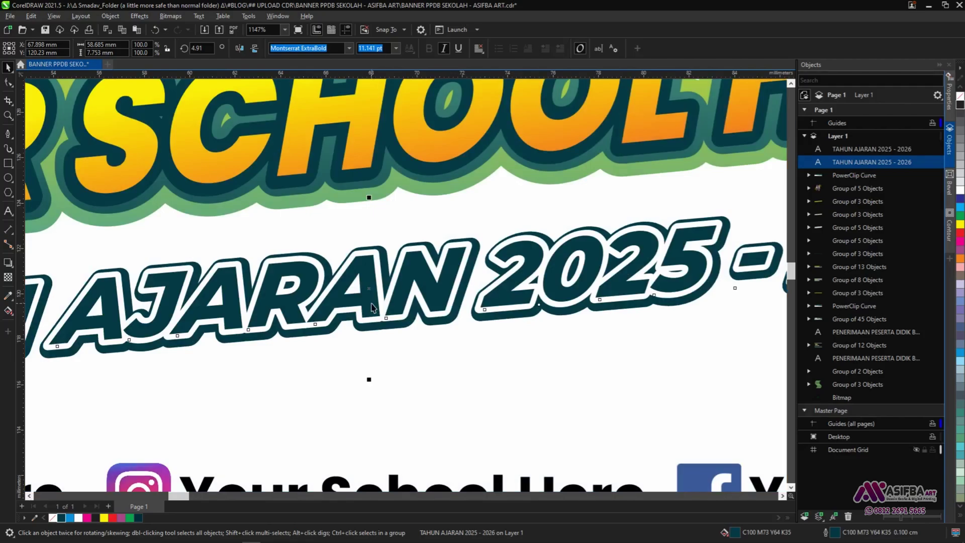
pyautogui.scroll(-3, 371, 307)
pyautogui.scroll(1, 360, 322)
pyautogui.scroll(-2, 360, 322)
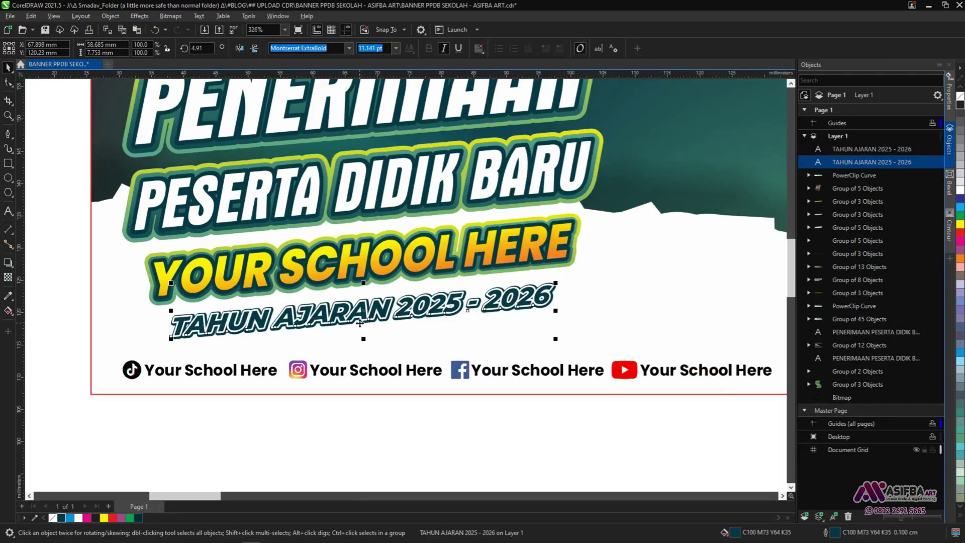
# Step: Apply a vertical fountain fill to the upper TAHUN AJARAN text, ending in dark teal C86 M67 Y61 K35
pyautogui.click(360, 322)
pyautogui.scroll(2, 372, 312)
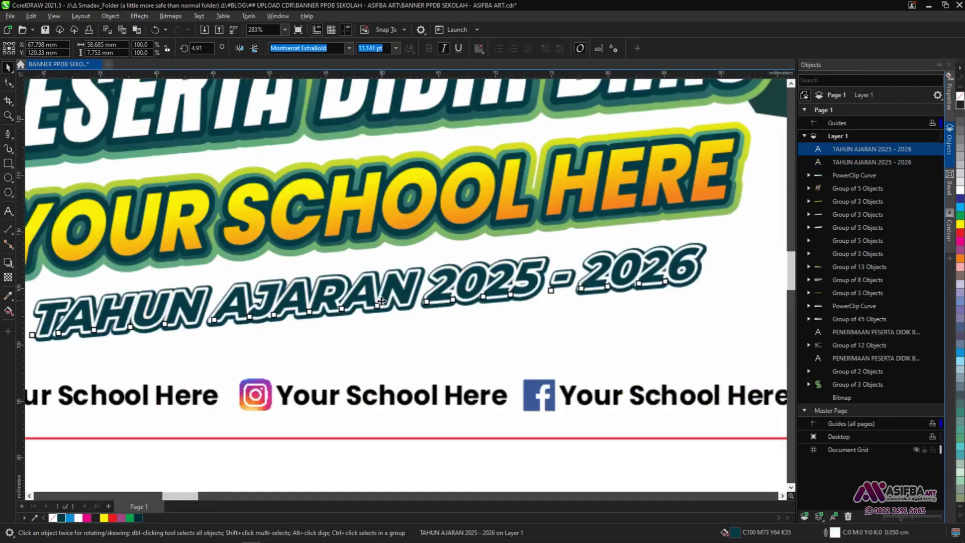
pyautogui.scroll(3, 382, 301)
pyautogui.press('g')
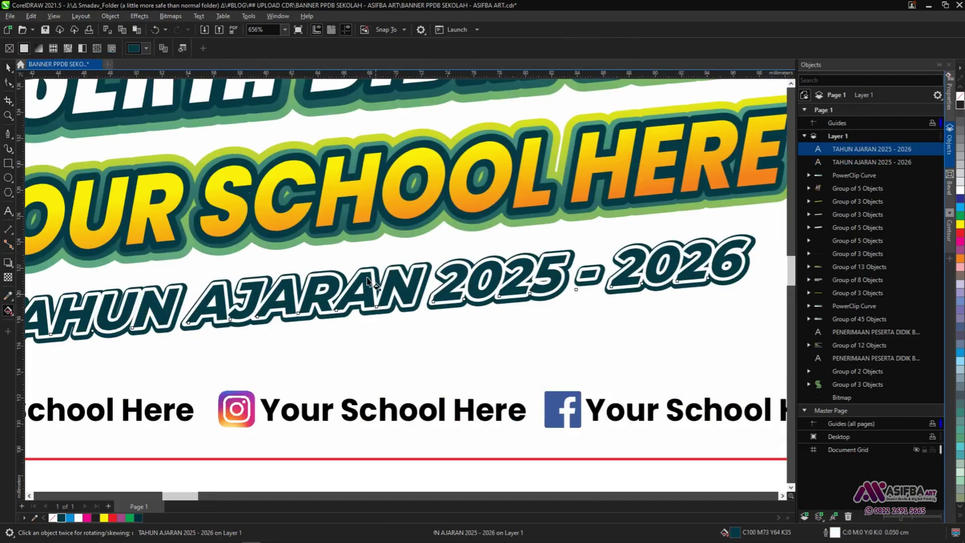
pyautogui.moveTo(369, 273); pyautogui.dragTo(367, 322)
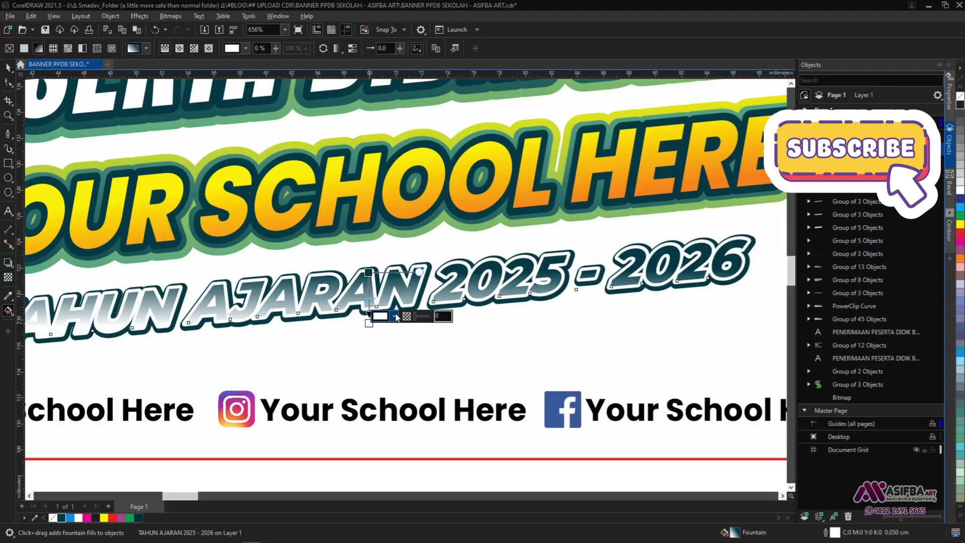
pyautogui.click(395, 316)
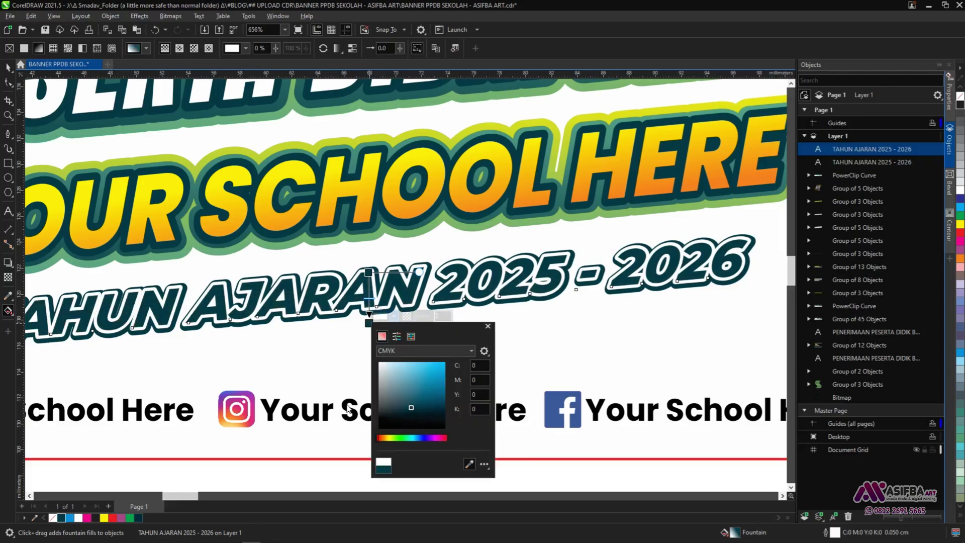
pyautogui.click(428, 416)
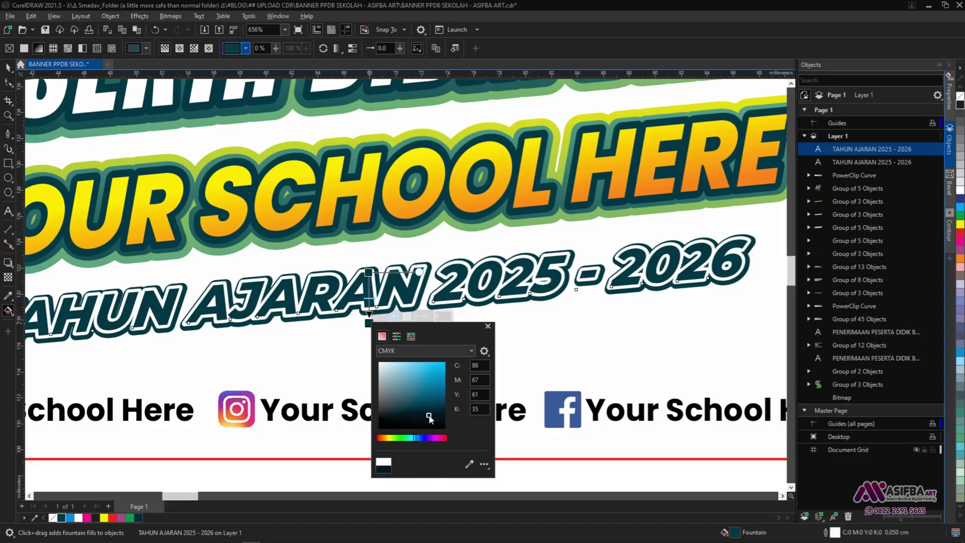
pyautogui.scroll(-2, 290, 408)
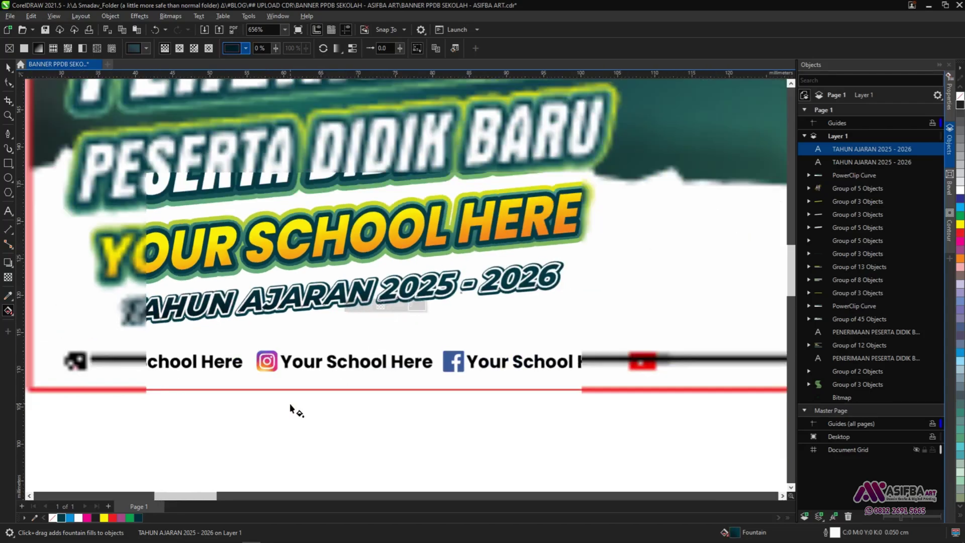
pyautogui.scroll(-2, 369, 404)
pyautogui.click(394, 404)
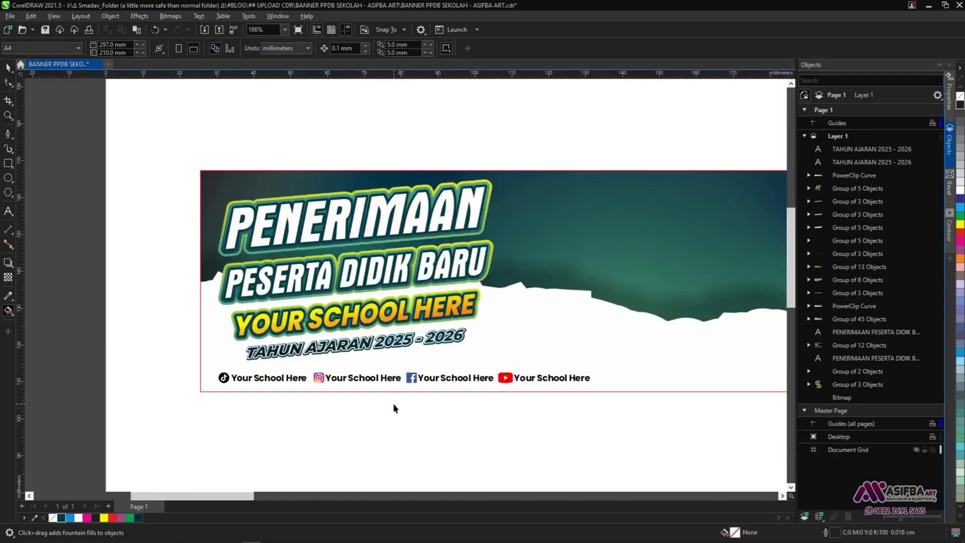
# Step: Save the banner document
pyautogui.scroll(-2, 393, 403)
pyautogui.press('space')
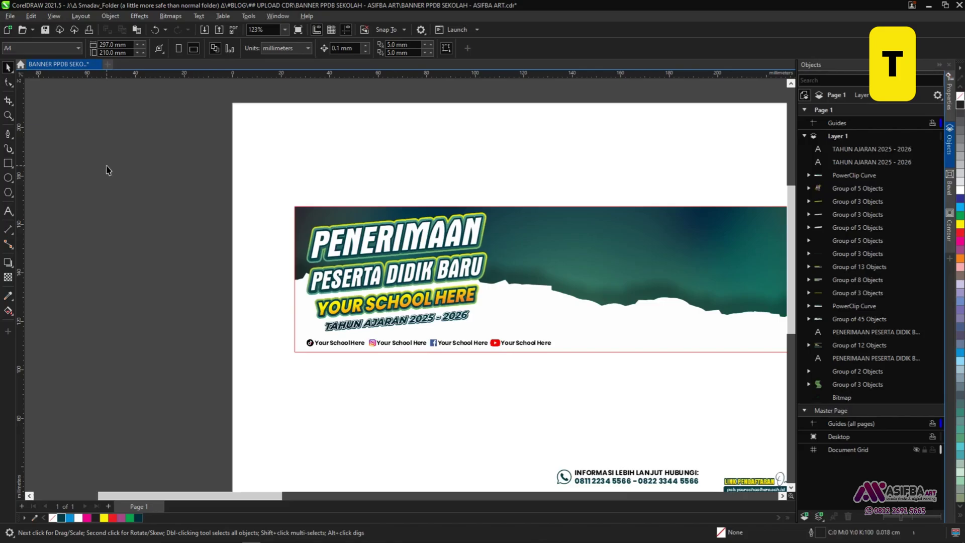
pyautogui.hotkey('ctrl', 's')
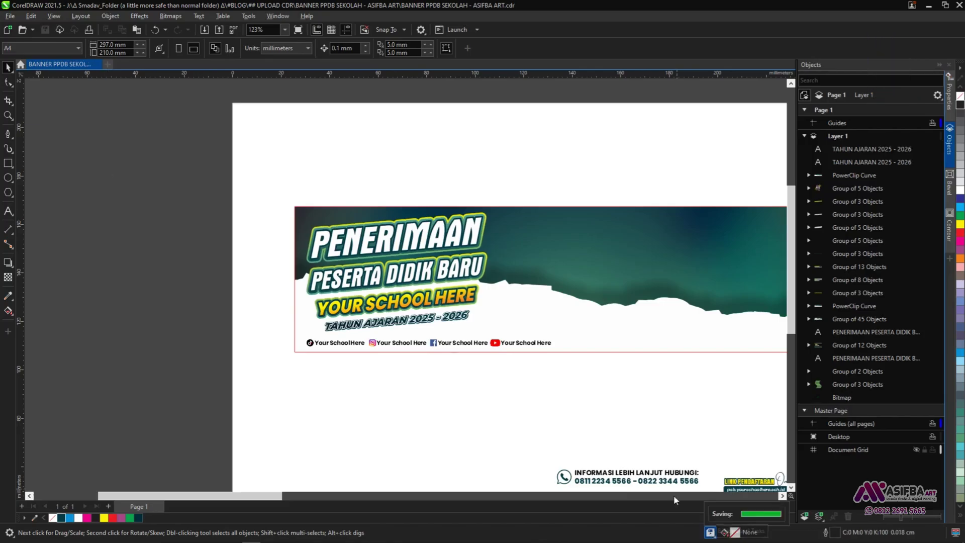
# Step: Move the two-student illustration with lightning bolts into the banner, just beside the PENERIMAAN PESERTA DIDIK BARU headings
pyautogui.scroll(-2, 424, 408)
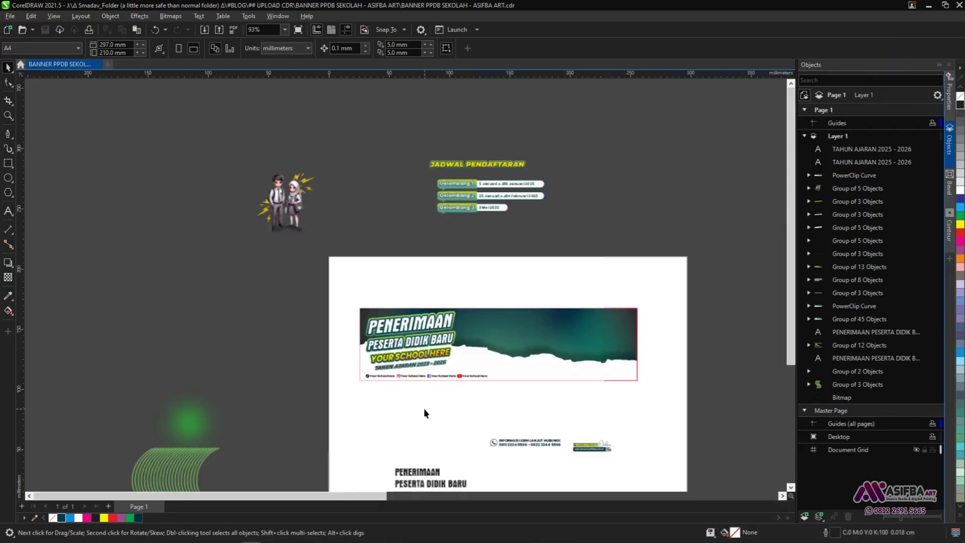
pyautogui.moveTo(305, 207); pyautogui.dragTo(500, 344)
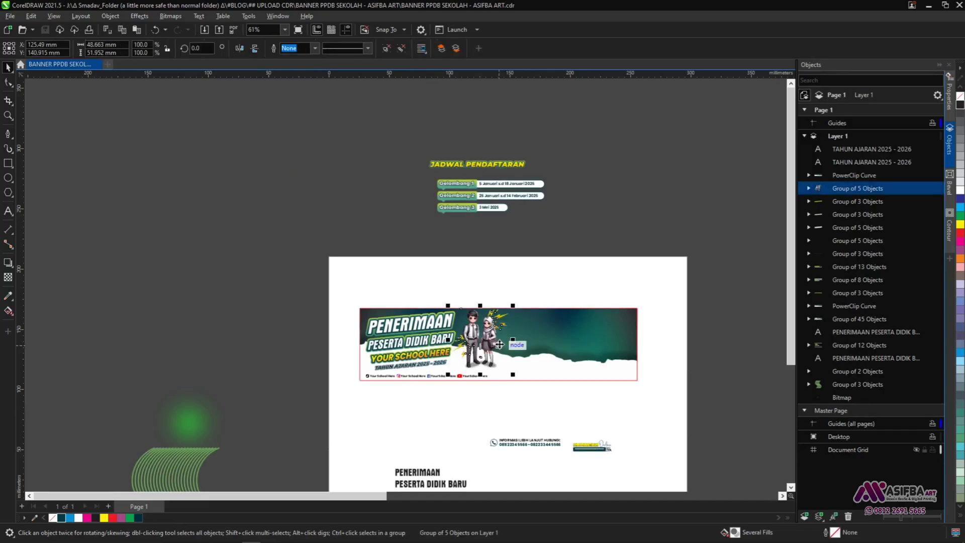
pyautogui.scroll(8, 498, 344)
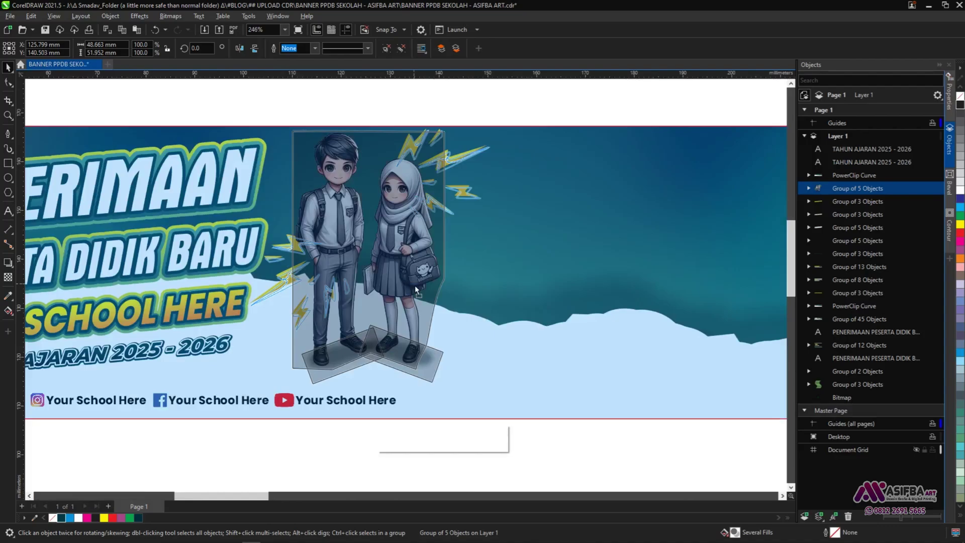
pyautogui.moveTo(415, 285); pyautogui.dragTo(418, 292)
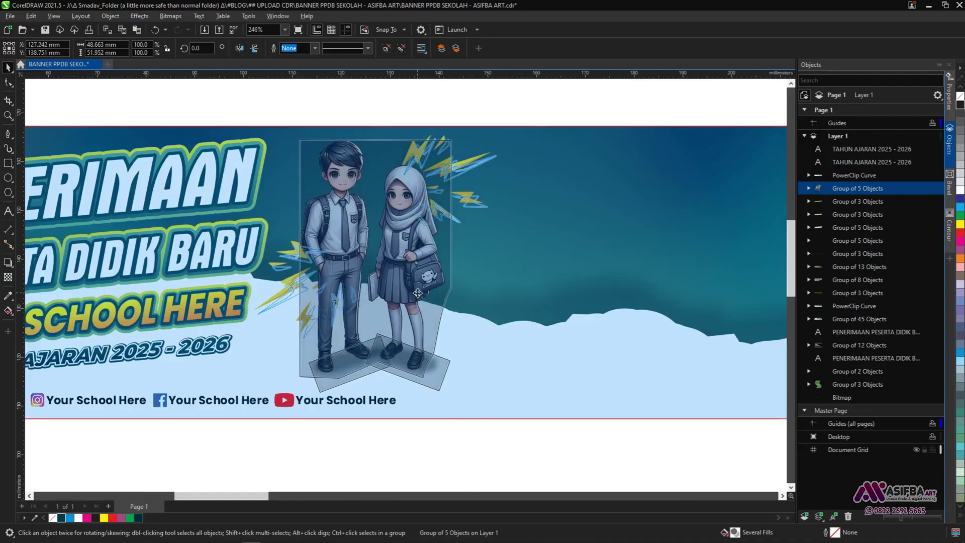
pyautogui.scroll(-1, 418, 293)
pyautogui.scroll(1, 429, 312)
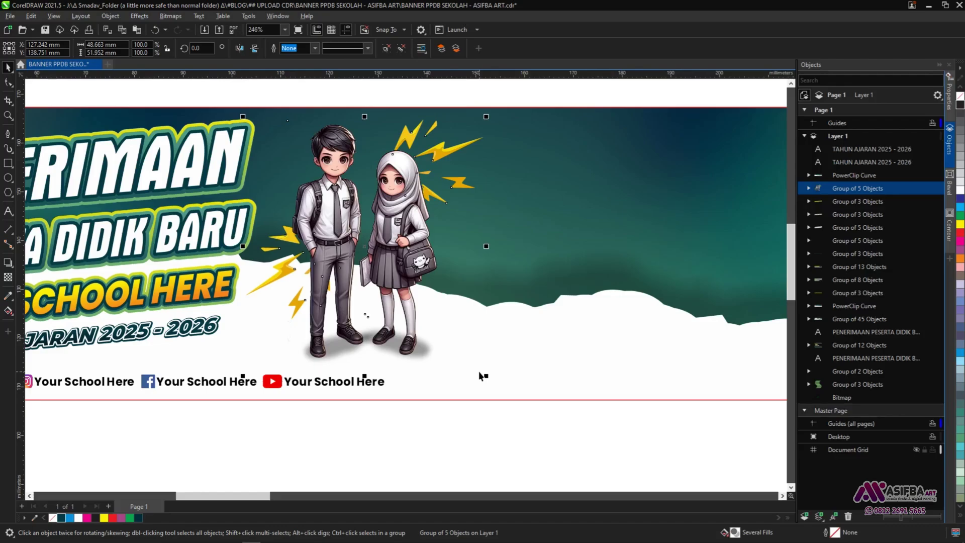
# Step: Move the Gelombang 1 to 3 schedule group into the banner, on the green area beside the students
pyautogui.press('F4')
pyautogui.click(294, 140)
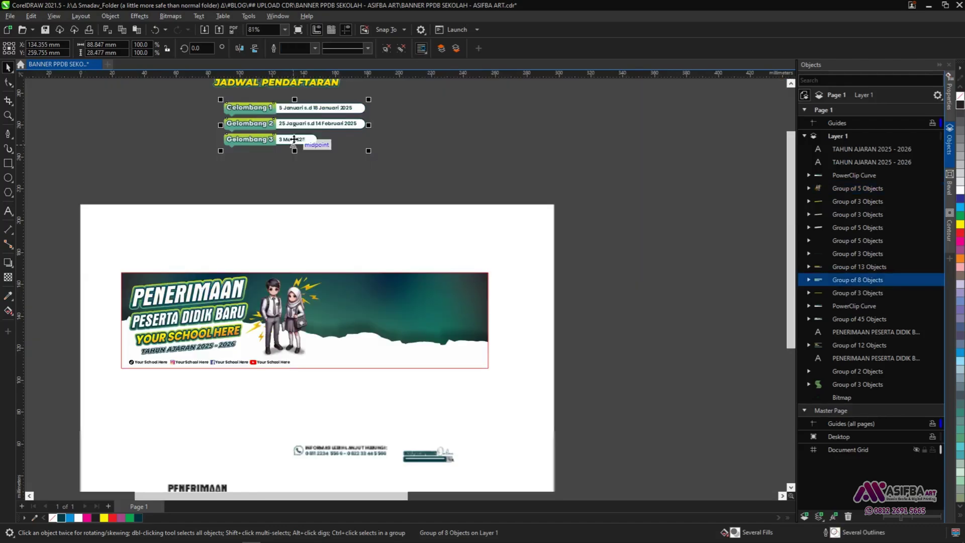
pyautogui.moveTo(294, 139); pyautogui.dragTo(401, 323)
pyautogui.click(369, 231)
pyautogui.moveTo(370, 231); pyautogui.dragTo(369, 304)
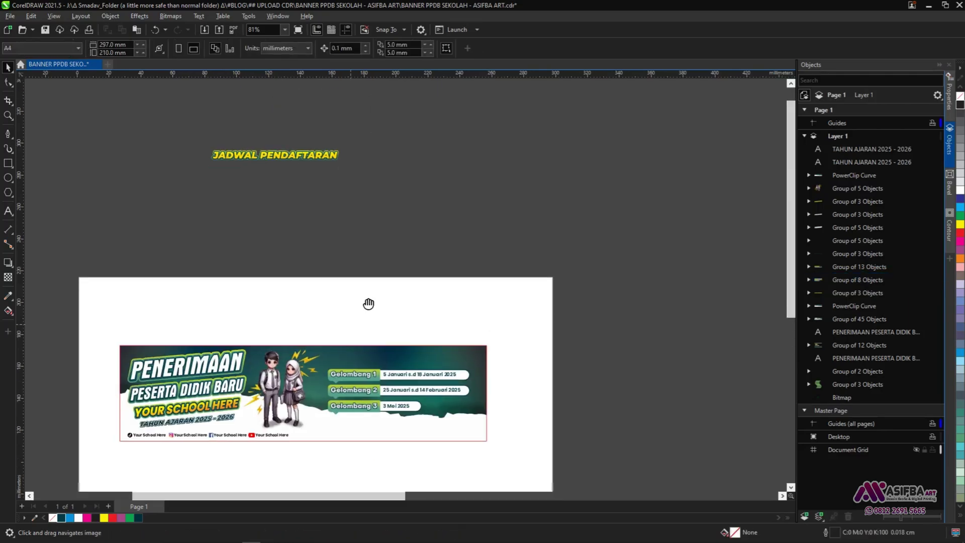
# Step: Shift the student illustration slightly horizontally to balance it between the slanted headings and the Gelombang schedule
pyautogui.scroll(2, 368, 303)
pyautogui.press('space')
pyautogui.moveTo(401, 275); pyautogui.dragTo(405, 270)
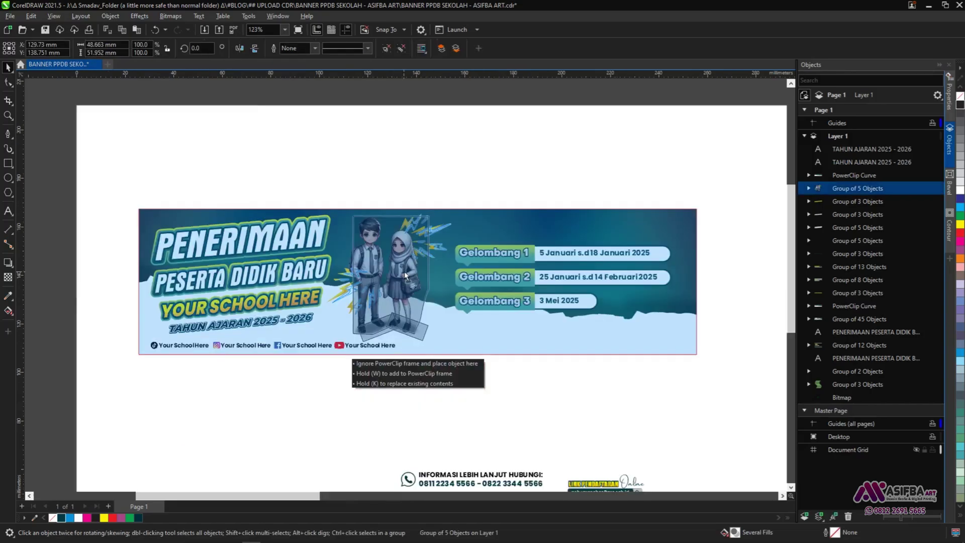
pyautogui.moveTo(404, 270); pyautogui.dragTo(404, 270)
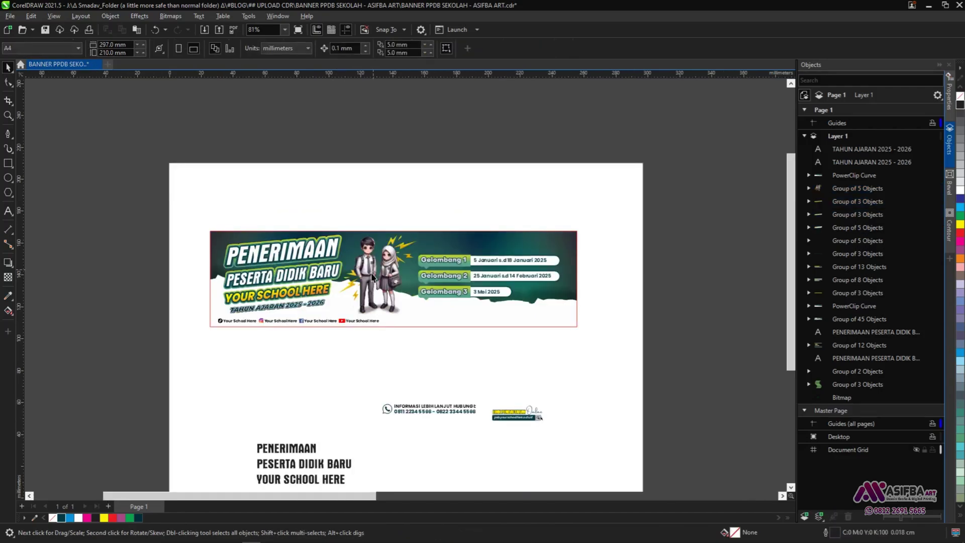
pyautogui.scroll(4, 369, 276)
pyautogui.moveTo(372, 277); pyautogui.dragTo(366, 276)
pyautogui.scroll(-1, 365, 275)
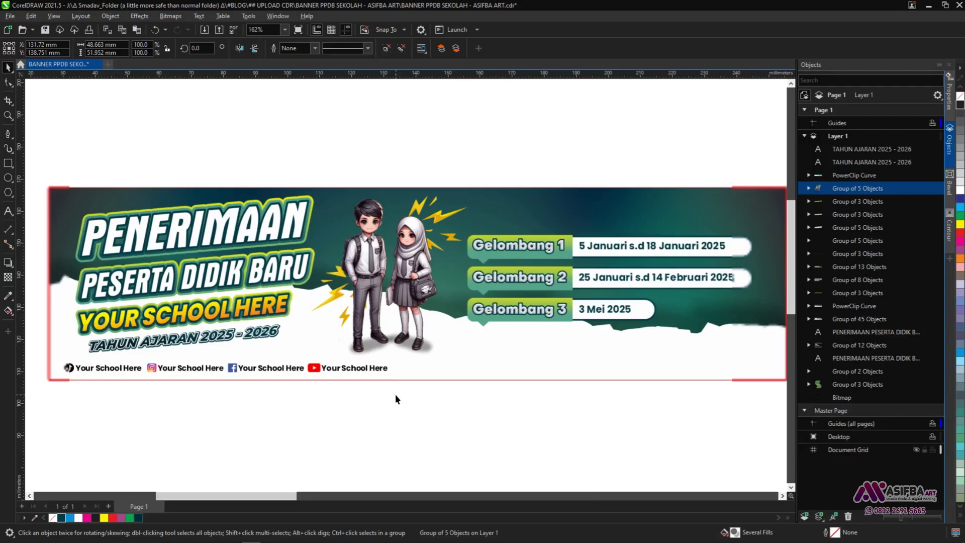
# Step: Move the JADWAL PENDAFTARAN heading into the banner, directly above the Gelombang schedule
pyautogui.scroll(-6, 395, 399)
pyautogui.click(432, 315)
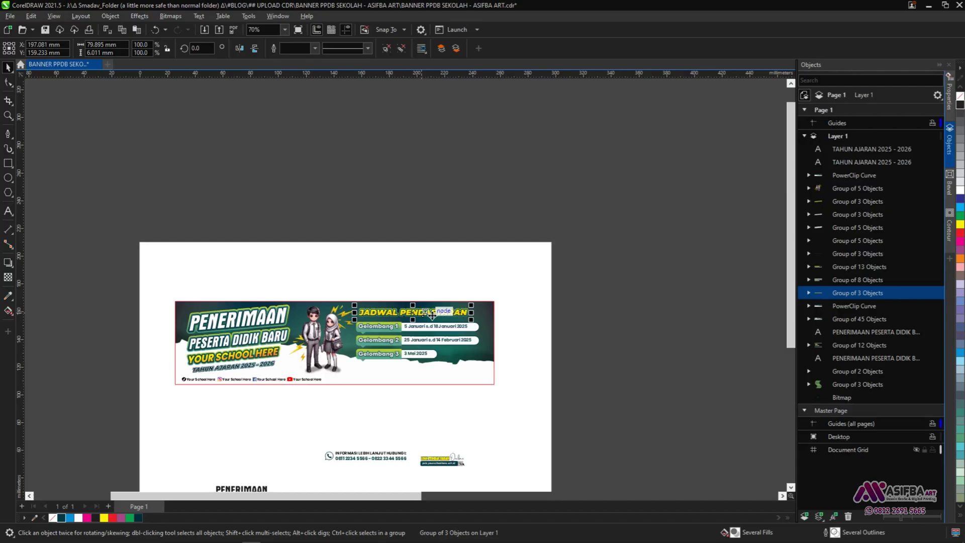
pyautogui.scroll(2, 461, 332)
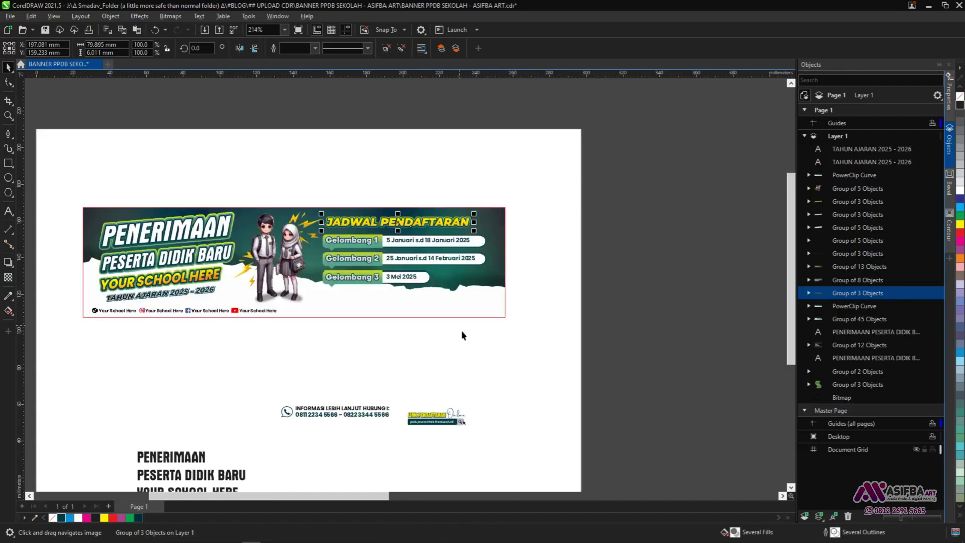
# Step: Adjust the position of the JADWAL PENDAFTARAN heading and Gelombang schedule together beside the students
pyautogui.keyDown('shift'); pyautogui.click(372, 242); pyautogui.keyUp('shift')
pyautogui.scroll(1, 367, 222)
pyautogui.moveTo(367, 223); pyautogui.dragTo(372, 222)
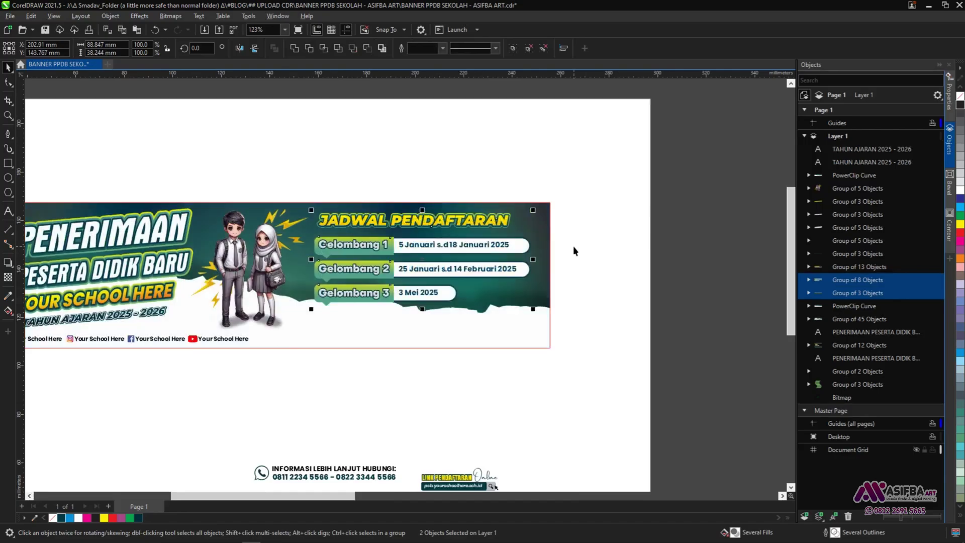
pyautogui.scroll(2, 573, 246)
pyautogui.click(402, 265)
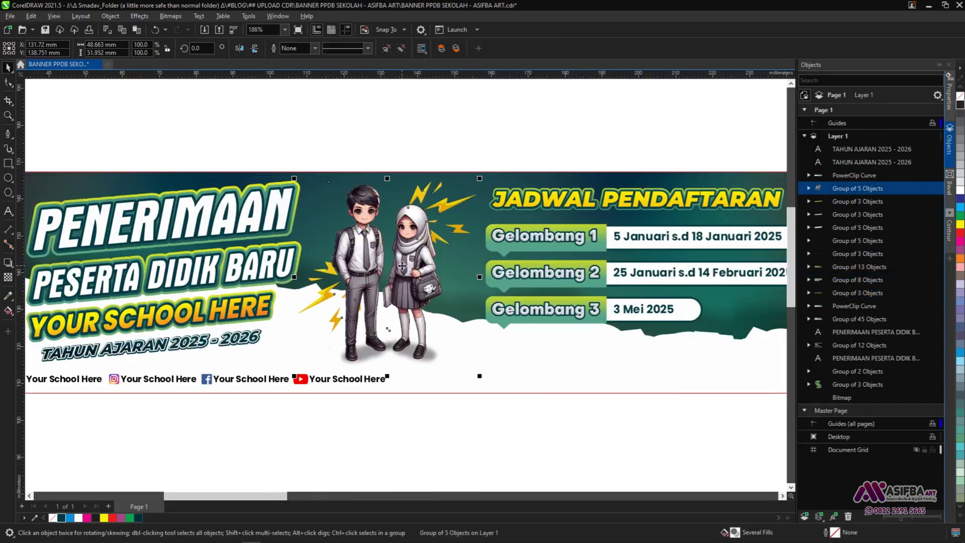
# Step: Move the LINK PENDAFTARAN Online group into the white lower-right corner of the banner
pyautogui.moveTo(419, 326); pyautogui.dragTo(440, 261)
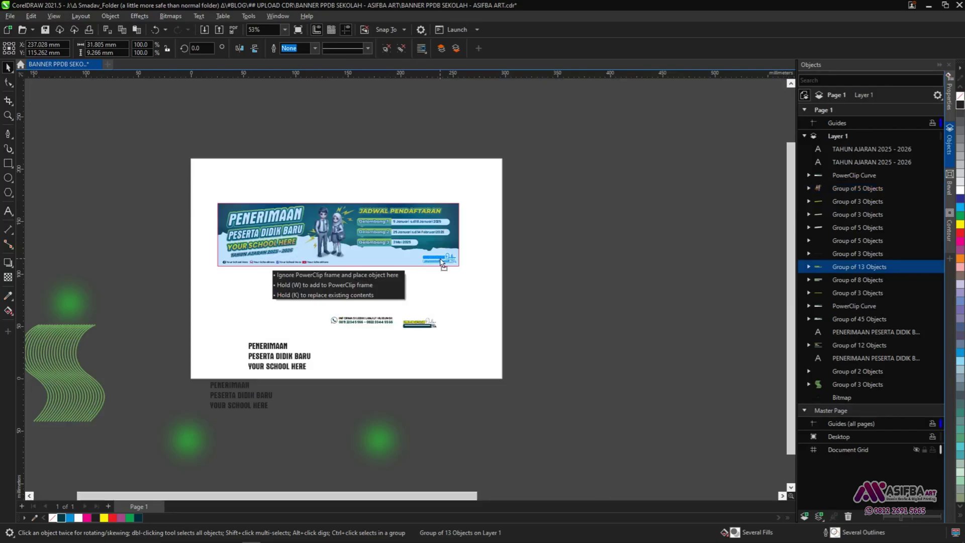
pyautogui.moveTo(442, 262); pyautogui.dragTo(441, 261)
pyautogui.scroll(8, 443, 261)
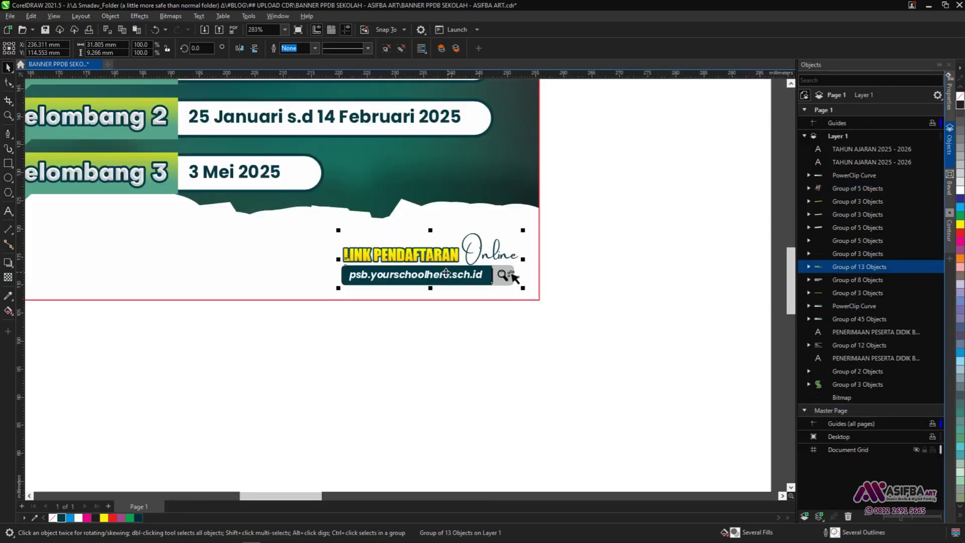
# Step: Move the WhatsApp contact information group into the white strip between the students and the registration link, and enlarge it
pyautogui.scroll(-5, 514, 276)
pyautogui.click(334, 393)
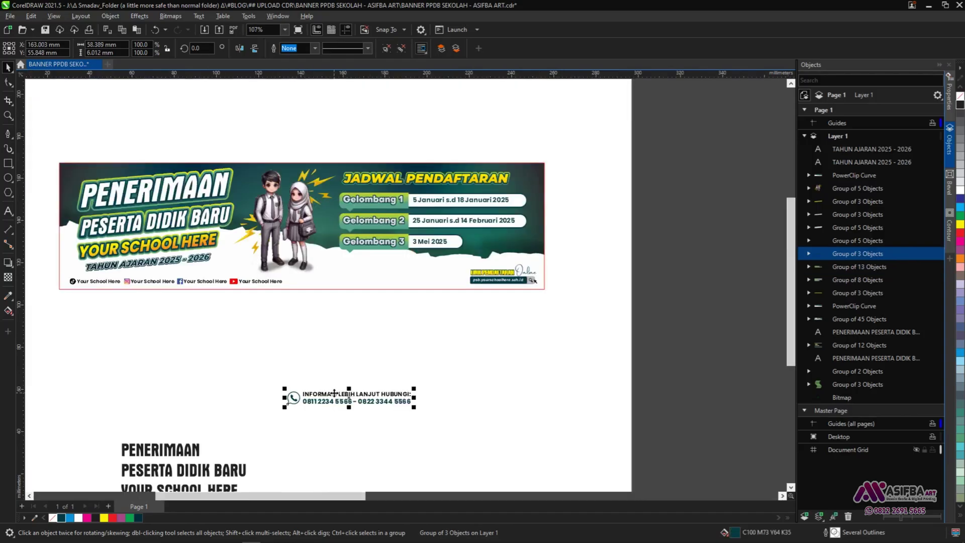
pyautogui.moveTo(335, 393); pyautogui.dragTo(367, 274)
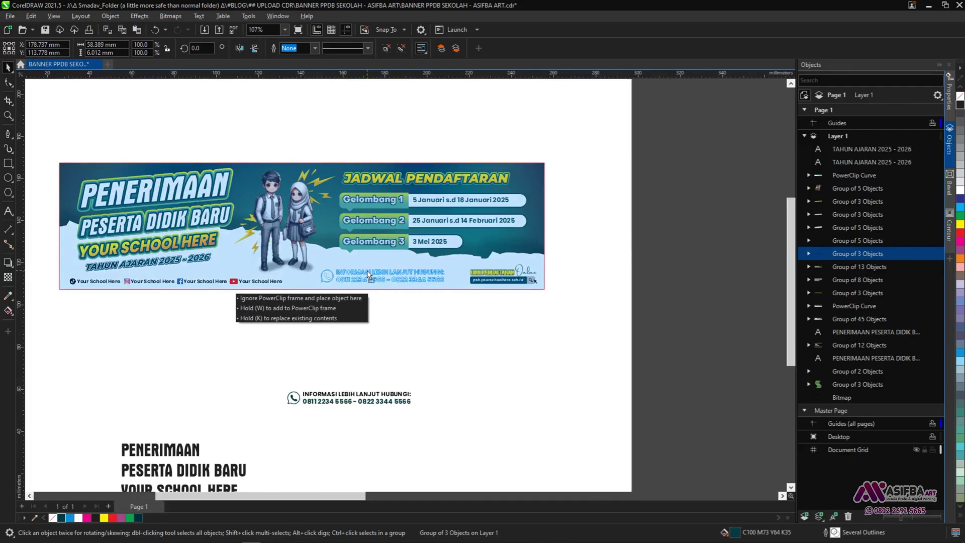
pyautogui.scroll(3, 505, 279)
pyautogui.moveTo(368, 274); pyautogui.dragTo(505, 279)
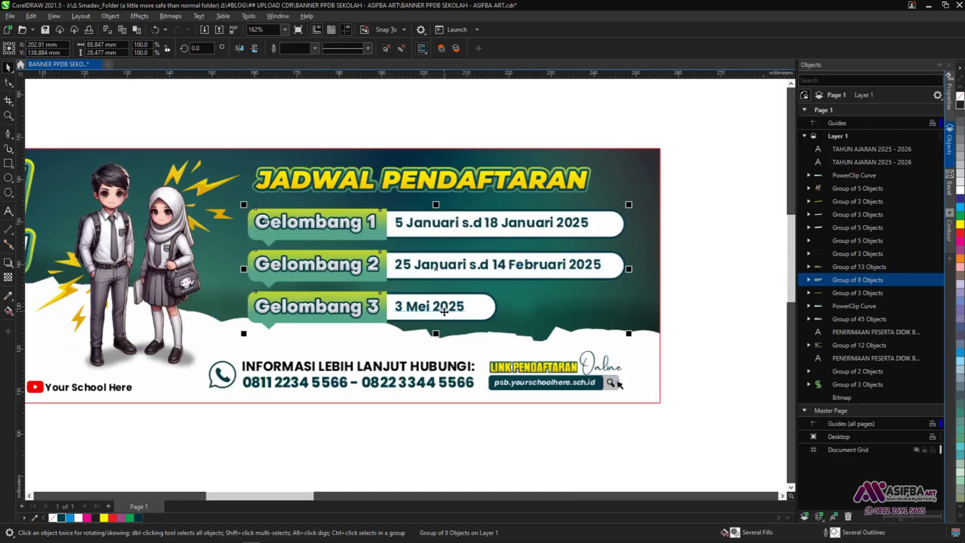
# Step: Shift the white torn-paper group inside the background PowerClip to the left under the banner's lower content
pyautogui.scroll(-2, 511, 291)
pyautogui.click(587, 320)
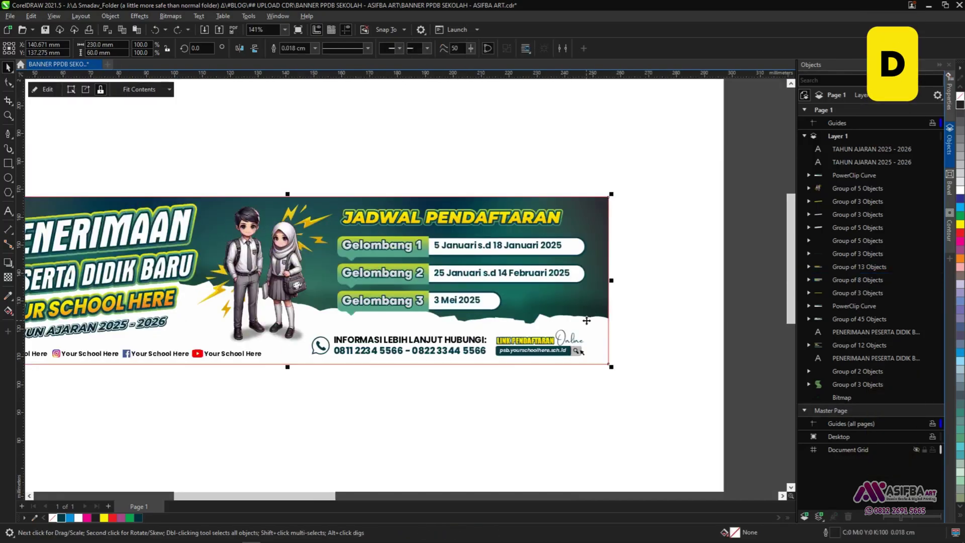
pyautogui.scroll(-1, 586, 321)
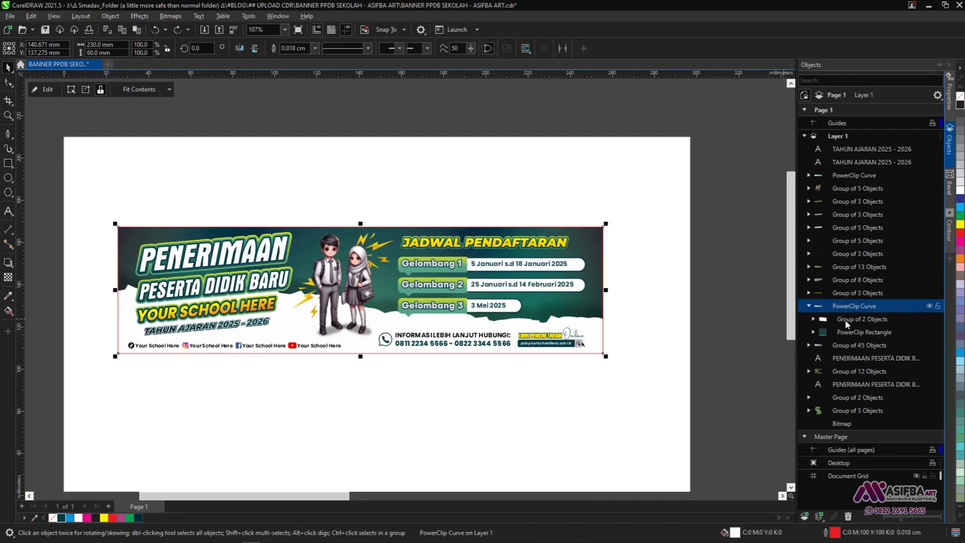
pyautogui.click(845, 319)
pyautogui.scroll(-2, 447, 259)
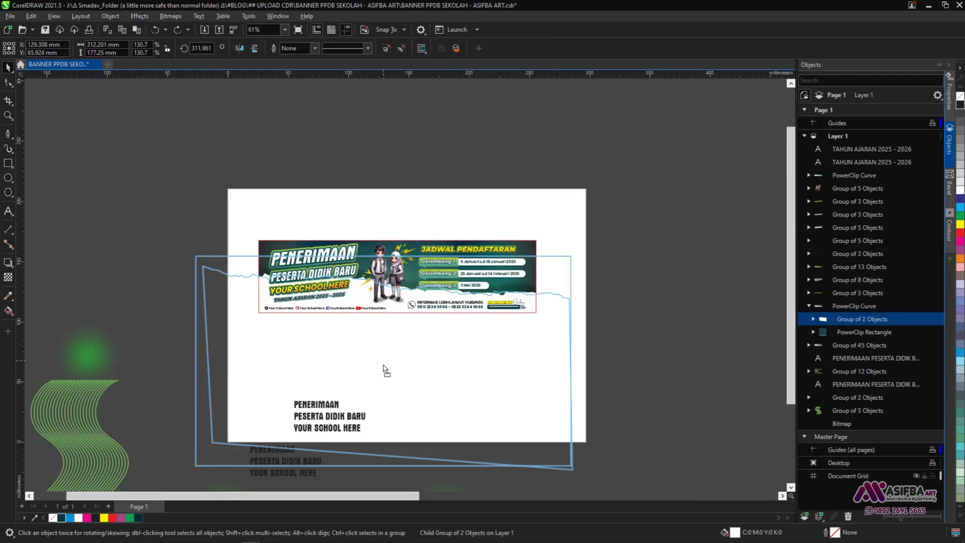
pyautogui.moveTo(383, 365); pyautogui.dragTo(361, 362)
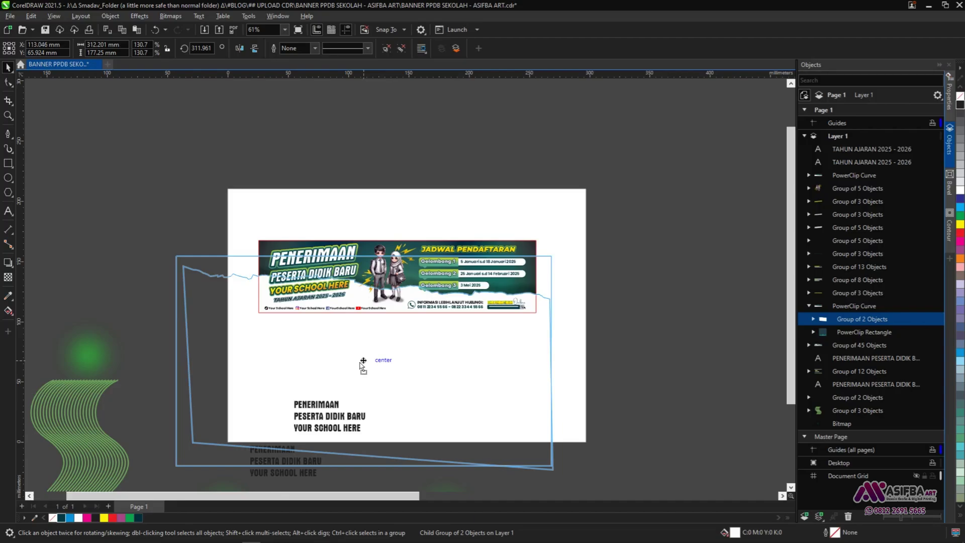
pyautogui.moveTo(360, 363); pyautogui.dragTo(360, 362)
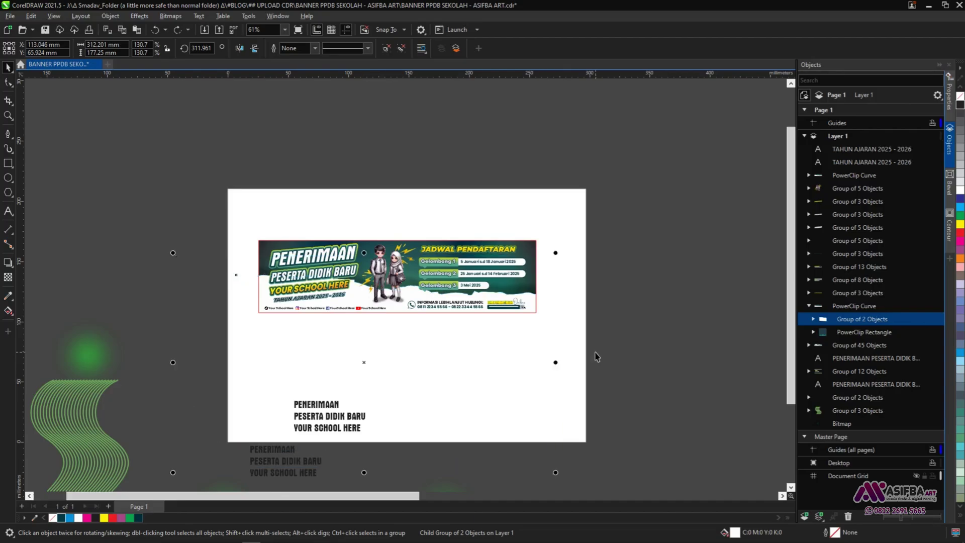
pyautogui.click(606, 322)
pyautogui.moveTo(606, 314); pyautogui.dragTo(486, 323)
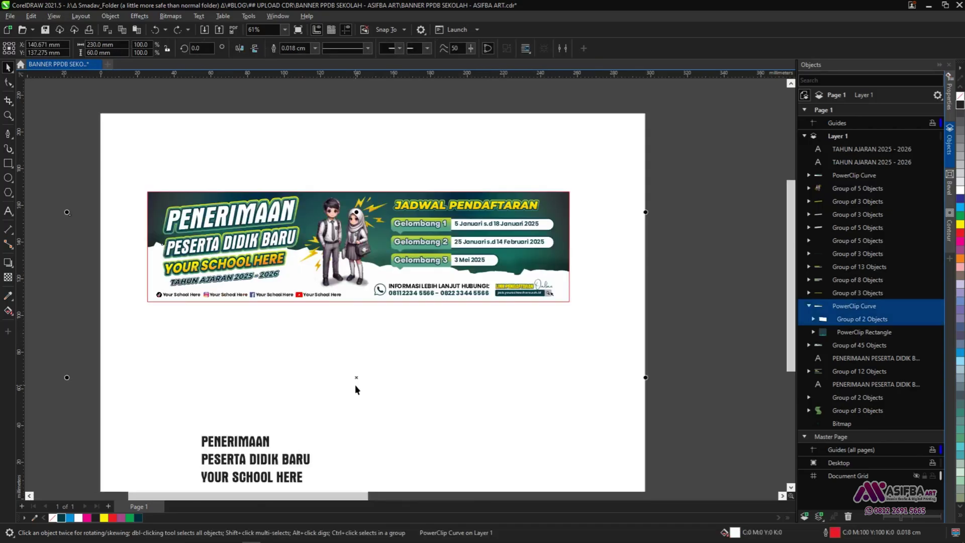
pyautogui.keyDown('ctrl'); pyautogui.click(355, 384); pyautogui.keyUp('ctrl')
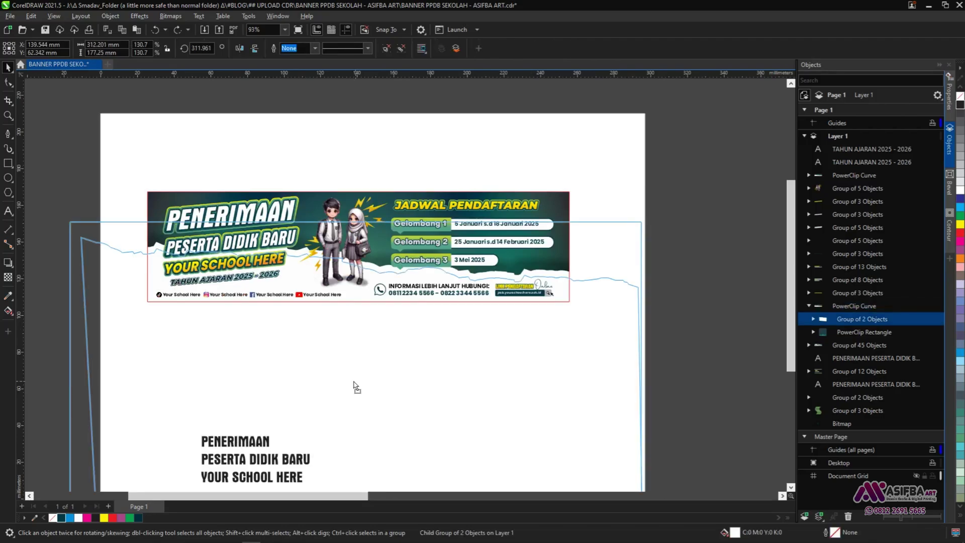
pyautogui.moveTo(354, 386); pyautogui.dragTo(290, 385)
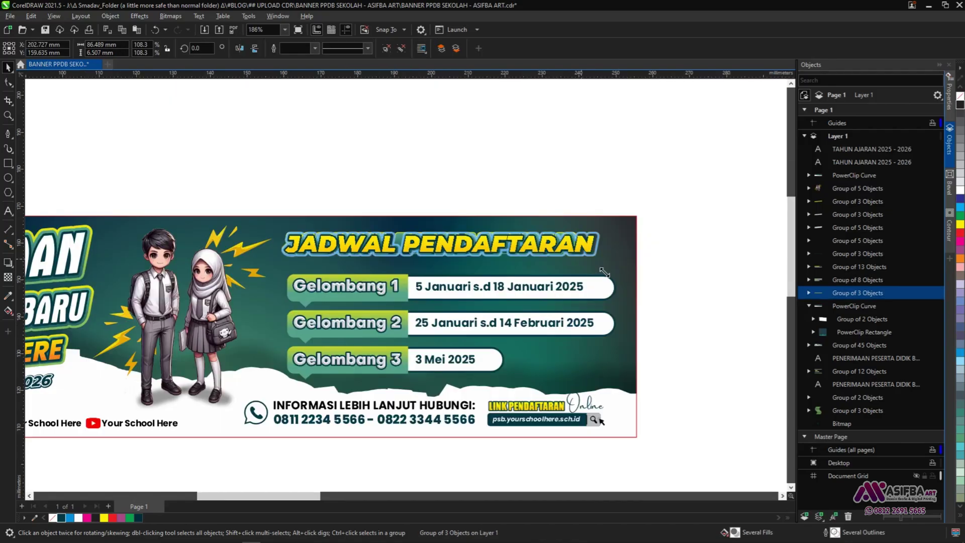
# Step: Fine-tune the vertical placement of the JADWAL PENDAFTARAN heading above the Gelombang schedule and save the document
pyautogui.scroll(1, 450, 237)
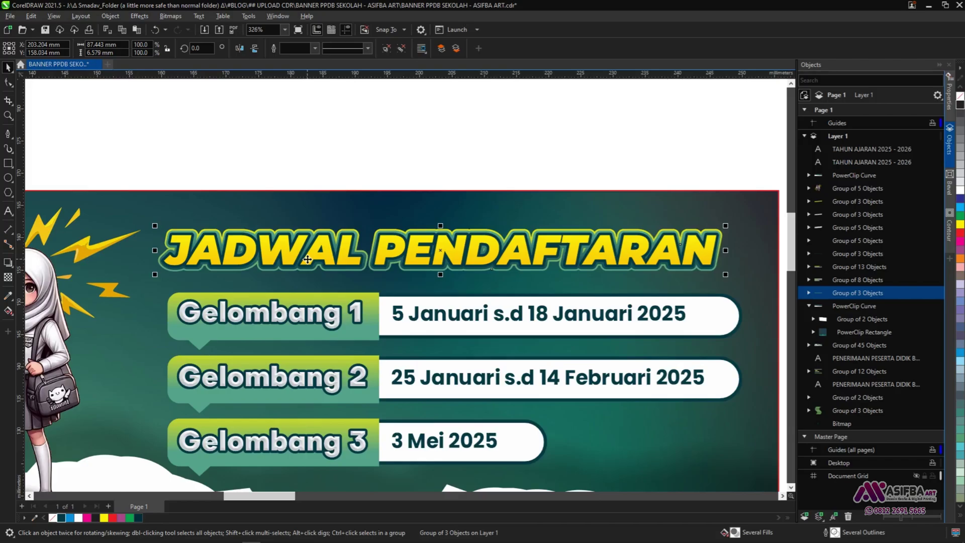
pyautogui.scroll(-1, 308, 259)
pyautogui.moveTo(358, 294); pyautogui.dragTo(358, 288)
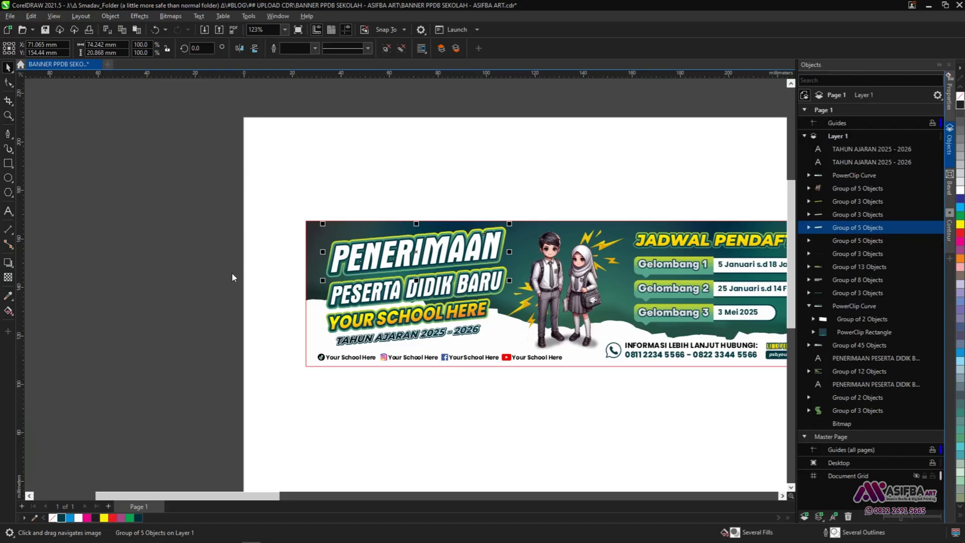
pyautogui.scroll(1, 231, 272)
pyautogui.hotkey('ctrl', 's')
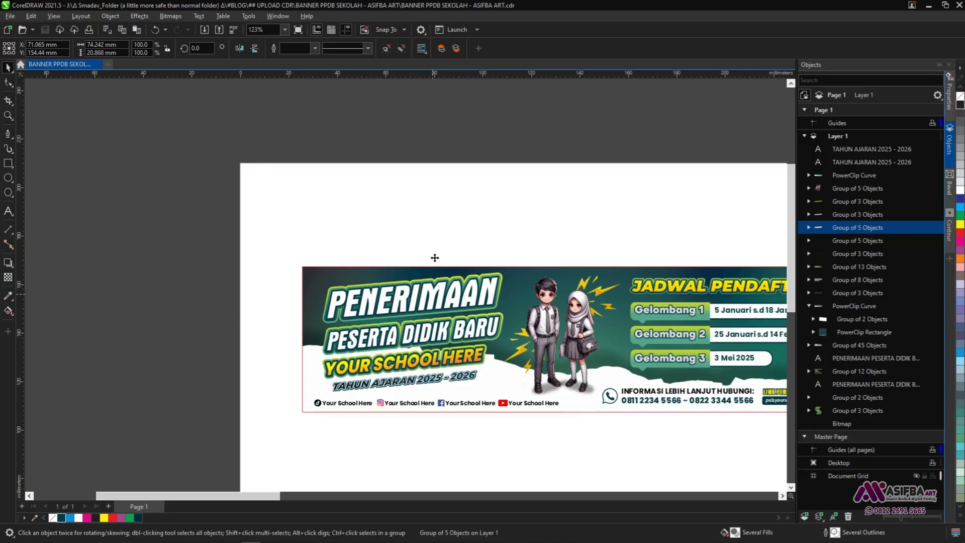
# Step: Duplicate the outlined PENERIMAAN heading above the banner and ungroup the copy
pyautogui.moveTo(435, 258); pyautogui.dragTo(486, 207)
pyautogui.rightClick(486, 207)
pyautogui.hotkey('ctrl', 'u')
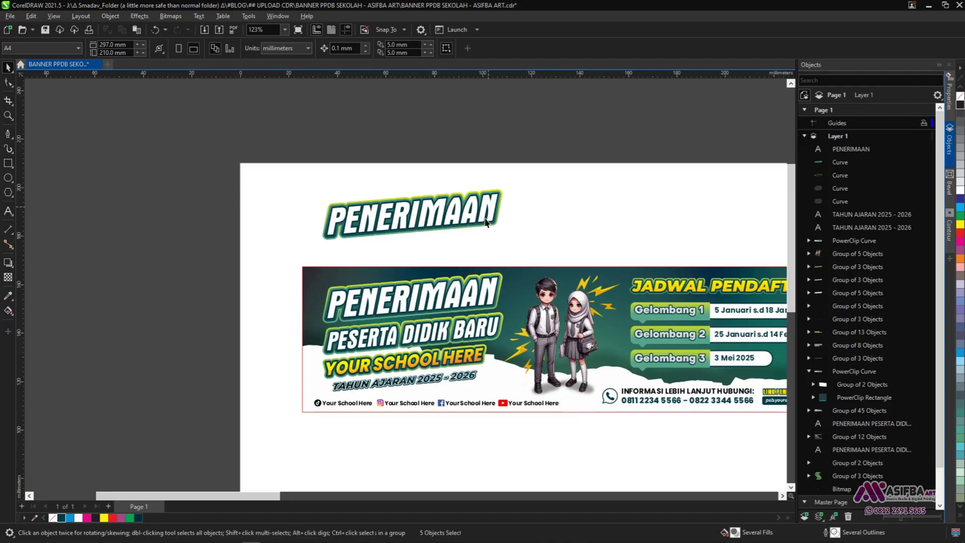
pyautogui.press('b')
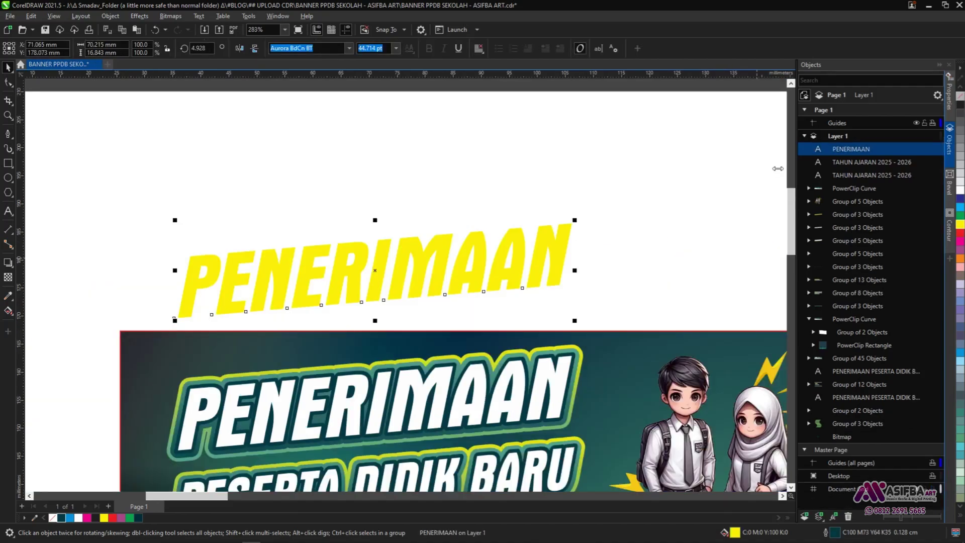
# Step: Apply a contour to the yellow PENERIMAAN text copy
pyautogui.click(8, 262)
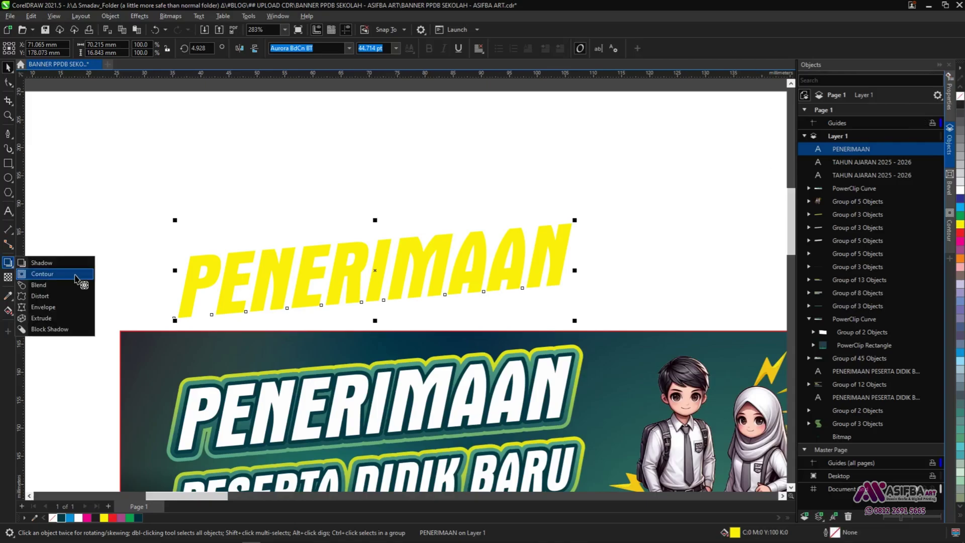
pyautogui.click(75, 274)
pyautogui.scroll(2, 382, 306)
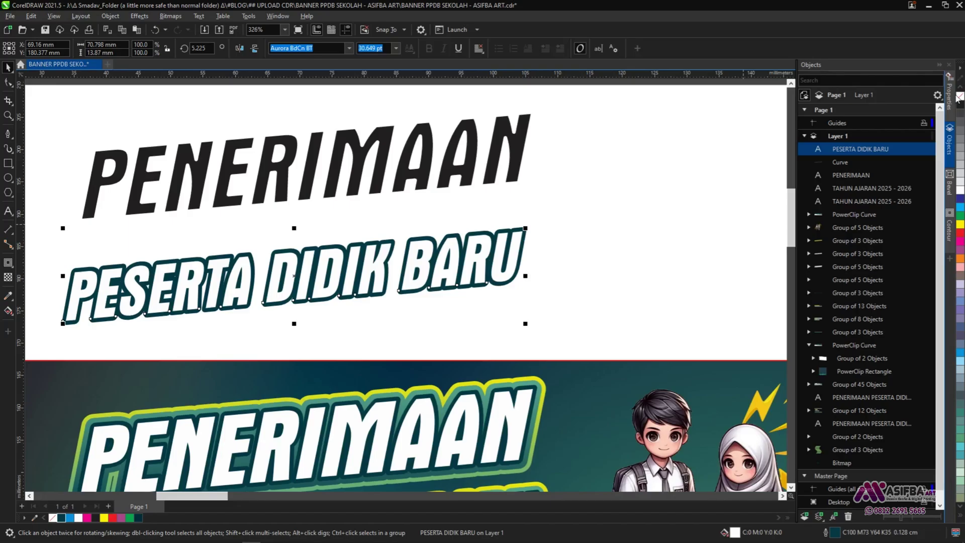
# Step: Give the PESERTA DIDIK BARU copy a green fill without outline and break apart its 0.084 mm inside contour
pyautogui.rightClick(958, 98)
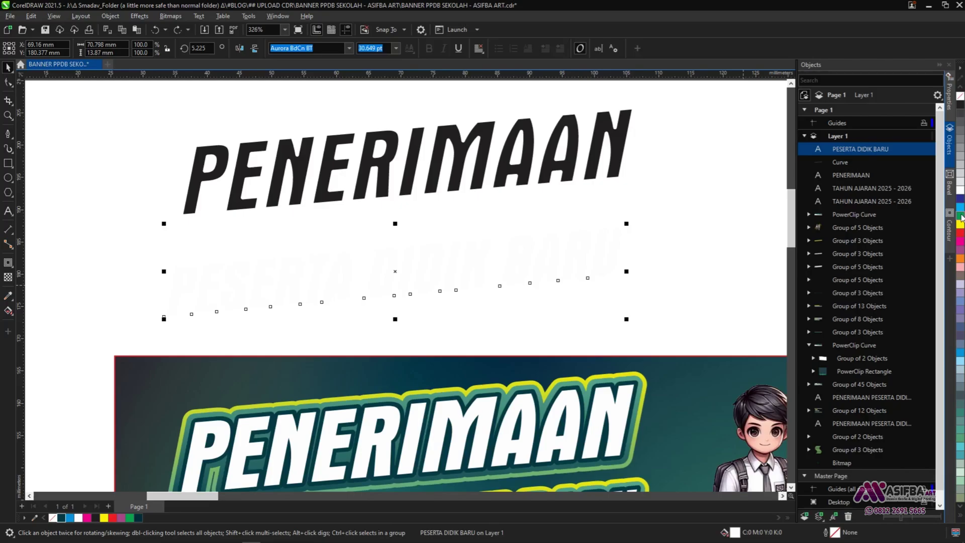
pyautogui.click(961, 217)
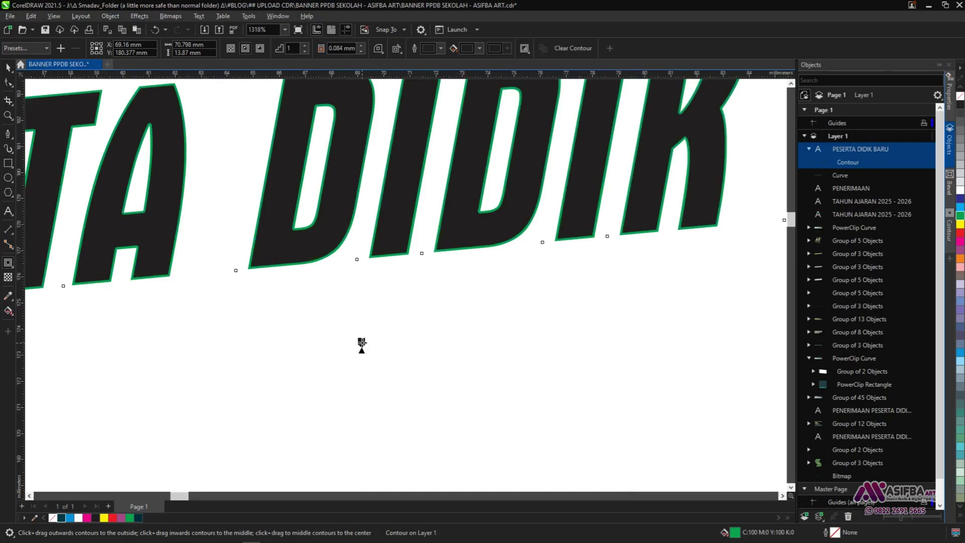
pyautogui.hotkey('ctrl', 'k')
pyautogui.scroll(-3, 426, 372)
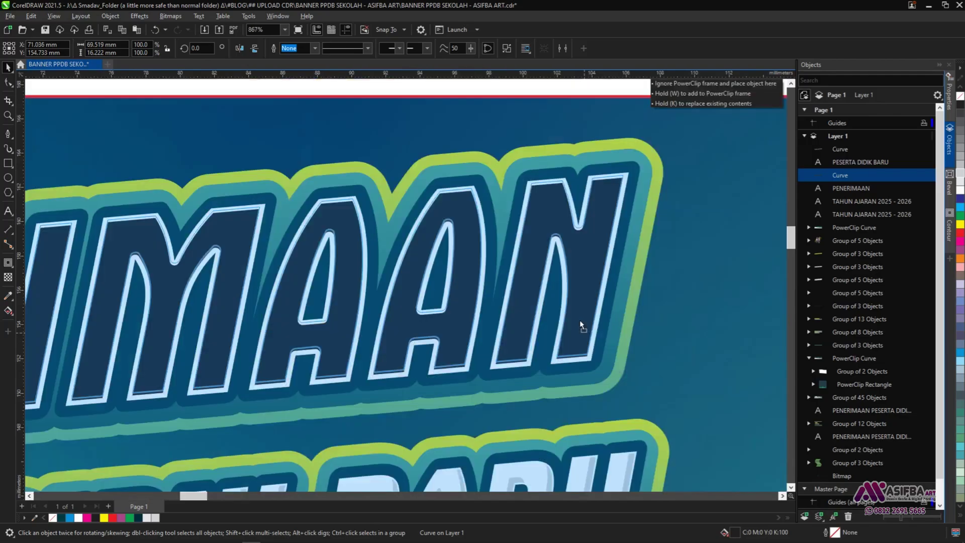
# Step: Offset the inner contour curve over the banner's PENERIMAAN lettering and color the heading shading light grey
pyautogui.moveTo(580, 321); pyautogui.dragTo(576, 321)
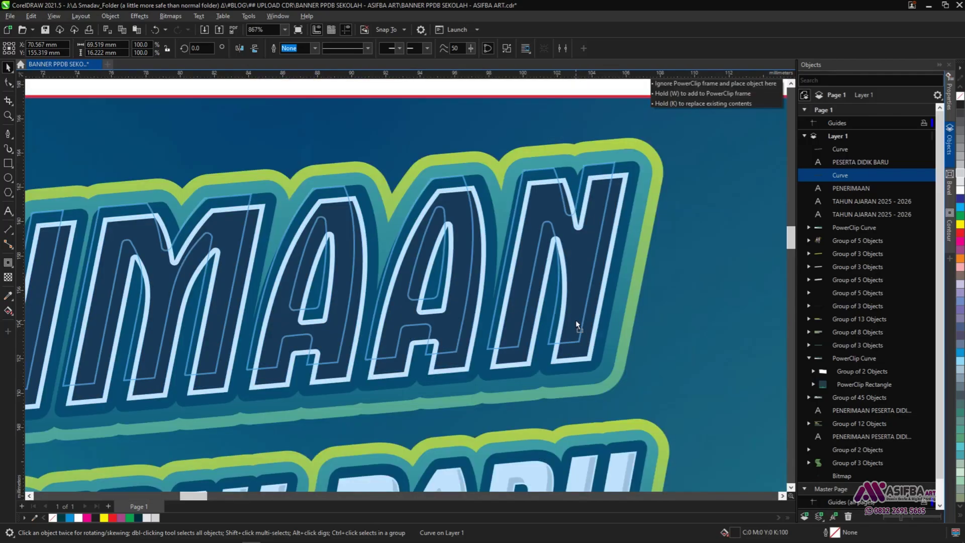
pyautogui.scroll(2, 575, 320)
pyautogui.moveTo(575, 320); pyautogui.dragTo(566, 336)
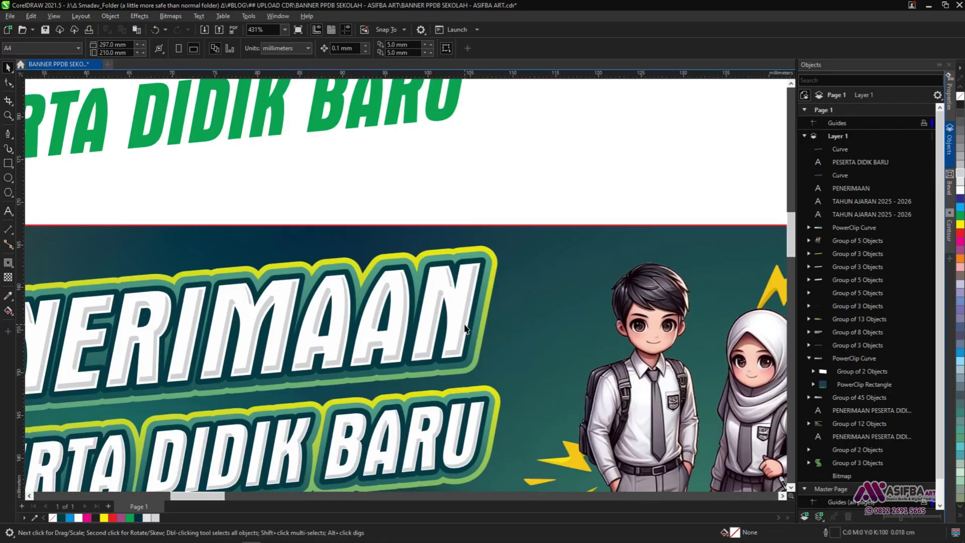
pyautogui.click(465, 327)
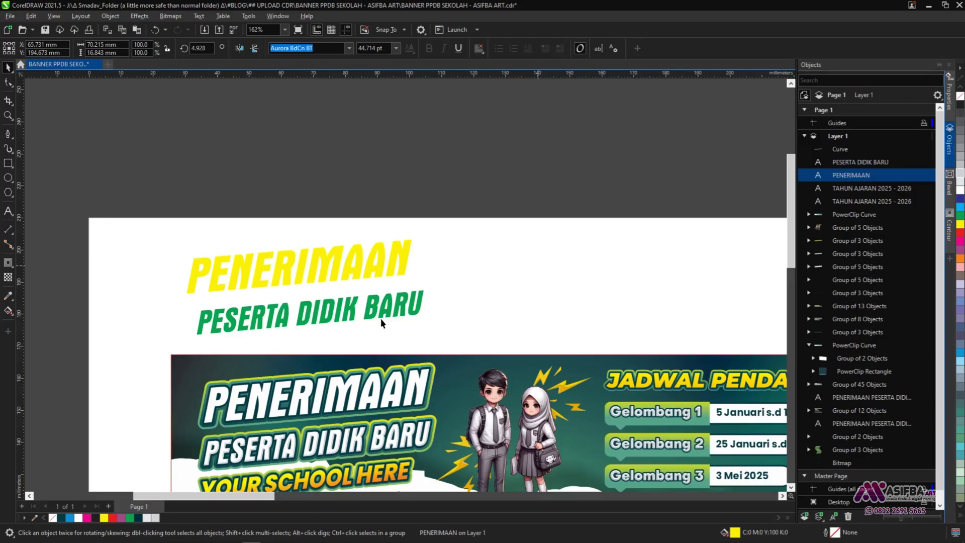
# Step: Rebuild the PENERIMAAN inner contour from the yellow text and offset a red duplicate over it to shape the shading
pyautogui.click(367, 262)
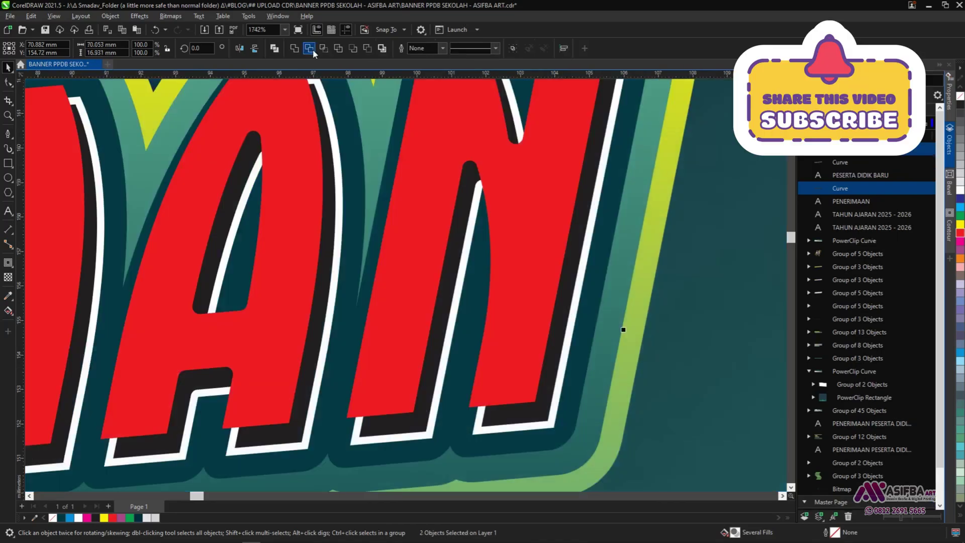
pyautogui.click(310, 50)
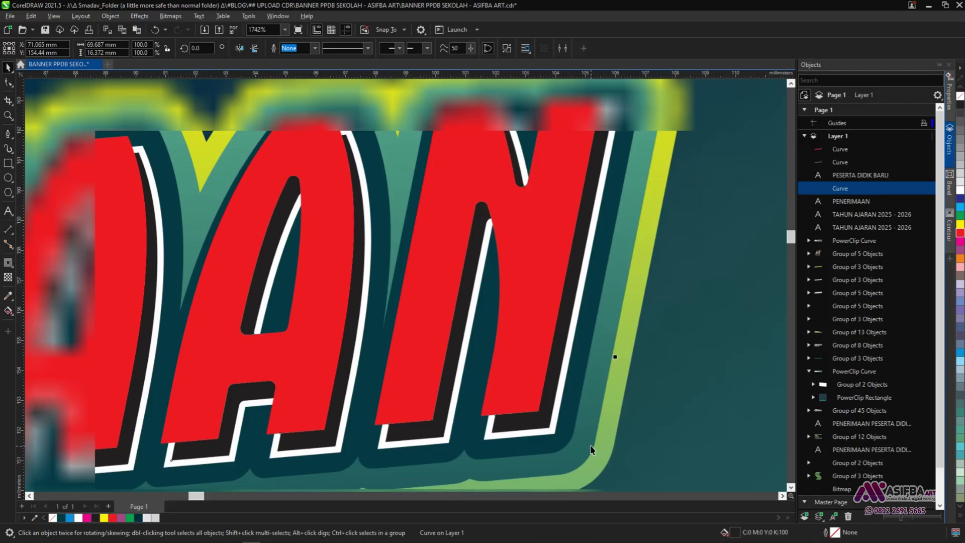
pyautogui.scroll(-5, 591, 449)
pyautogui.click(472, 423)
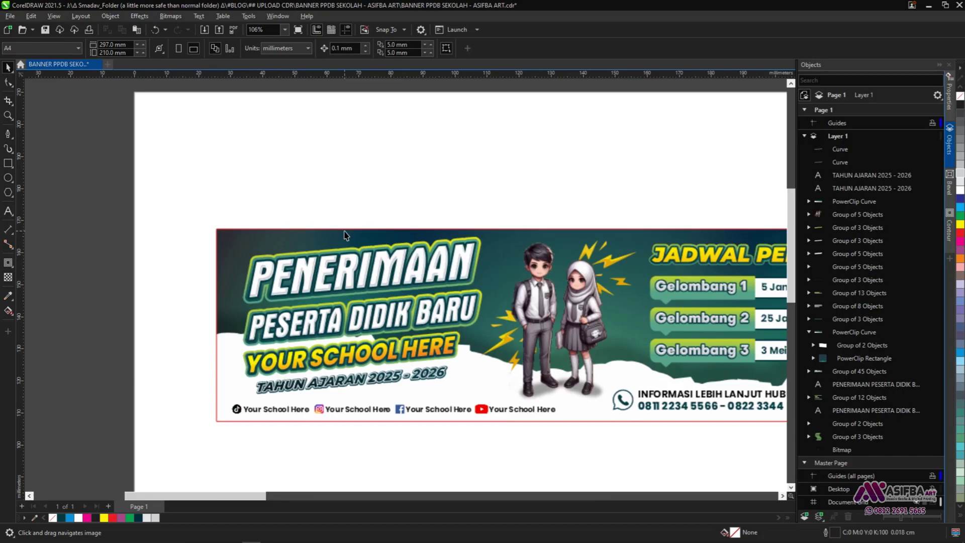
# Step: Group the PENERIMAAN heading with its grey shading curve and save the document
pyautogui.hotkey('ctrl', 'z')
pyautogui.moveTo(167, 277); pyautogui.dragTo(501, 346)
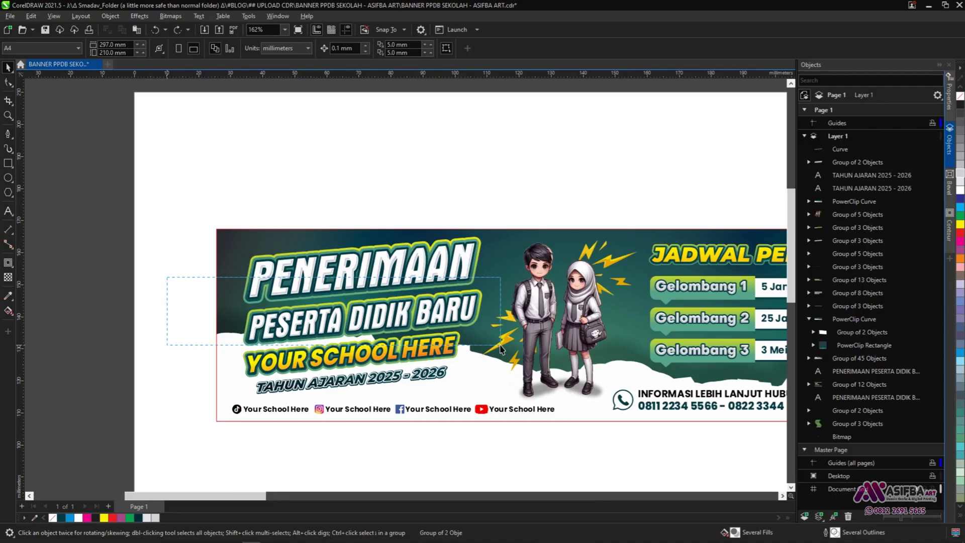
pyautogui.scroll(-2, 292, 374)
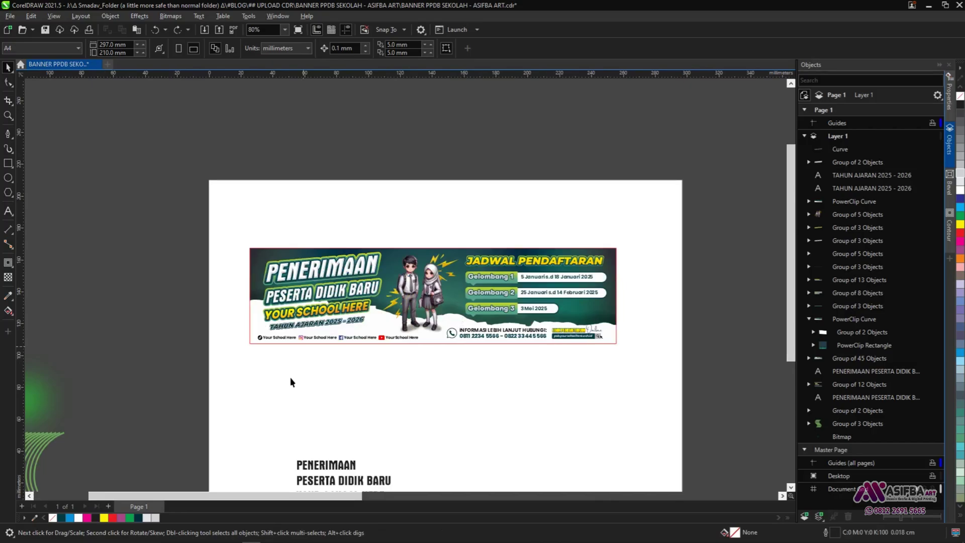
pyautogui.hotkey('ctrl', 's')
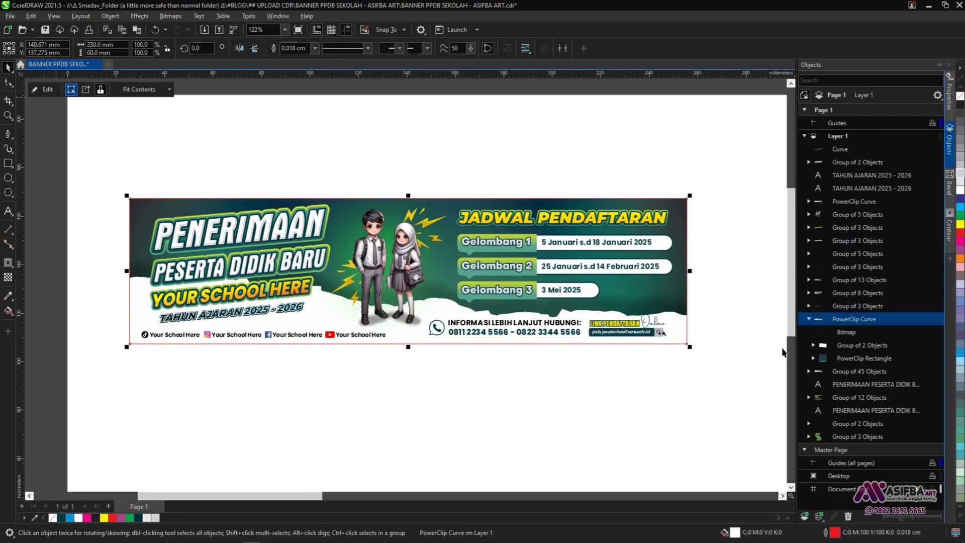
# Step: Place the green glow beneath the torn-paper group in the background PowerClip and add the wavy line pattern at the banner's right end
pyautogui.click(855, 331)
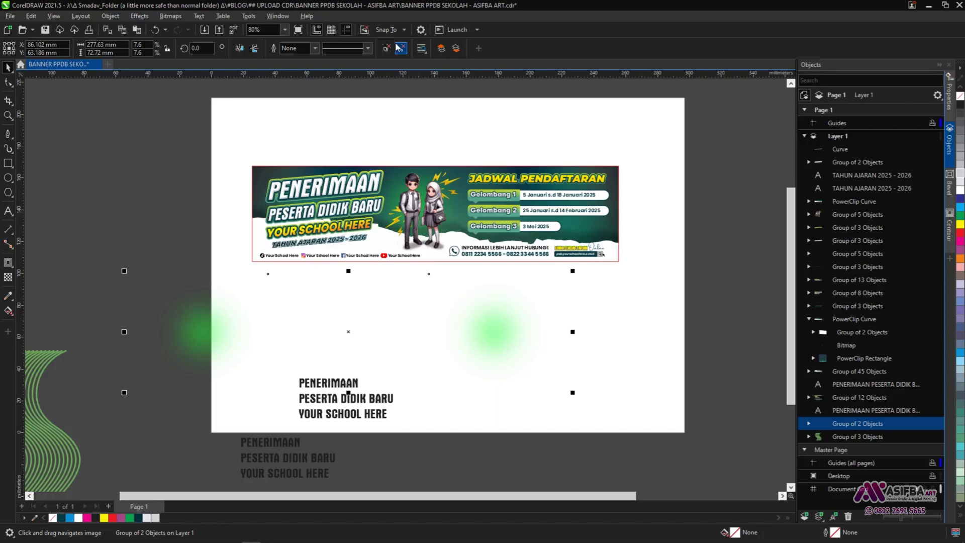
pyautogui.moveTo(626, 222); pyautogui.dragTo(480, 236)
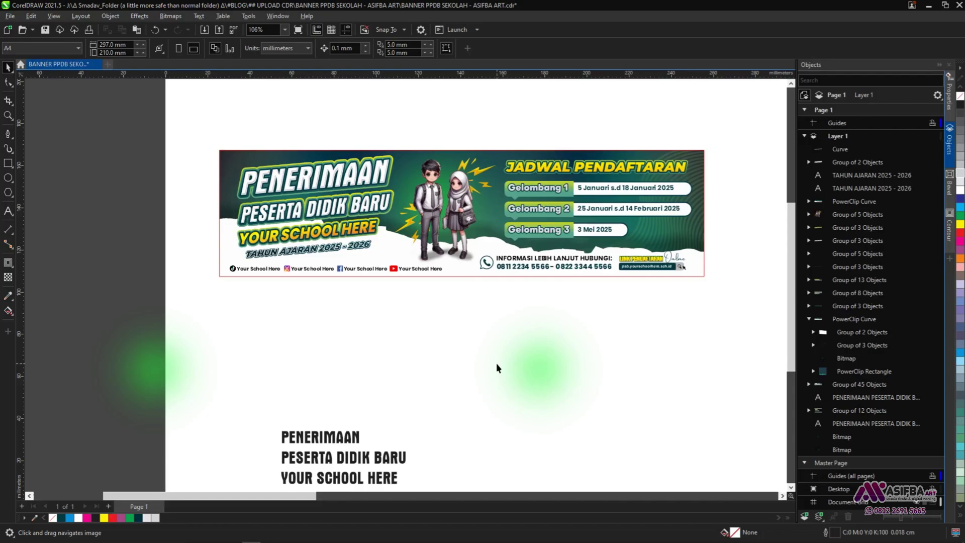
# Step: Move the second green glow to the banner's lower-right area and clip it inside the background behind the torn paper
pyautogui.scroll(-1, 496, 369)
pyautogui.moveTo(539, 369); pyautogui.dragTo(537, 295)
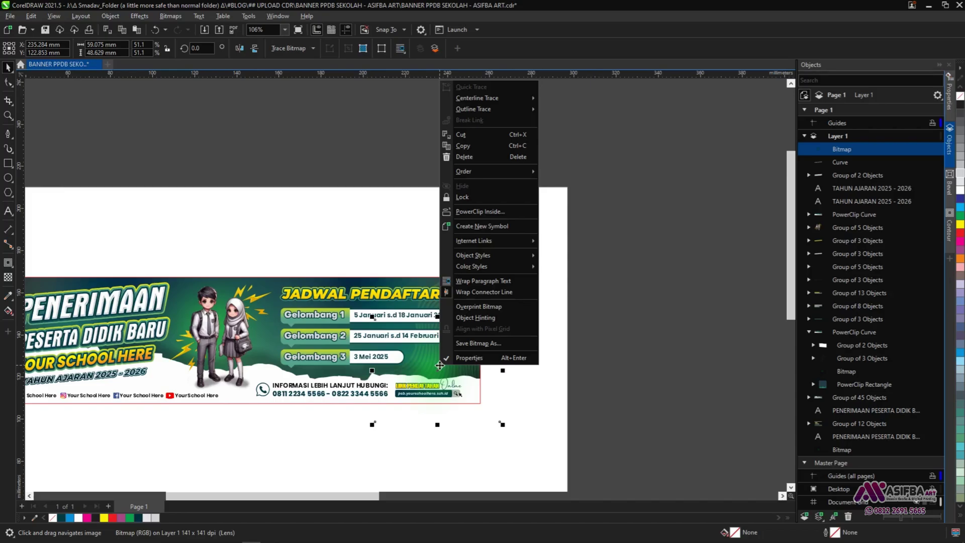
pyautogui.click(261, 345)
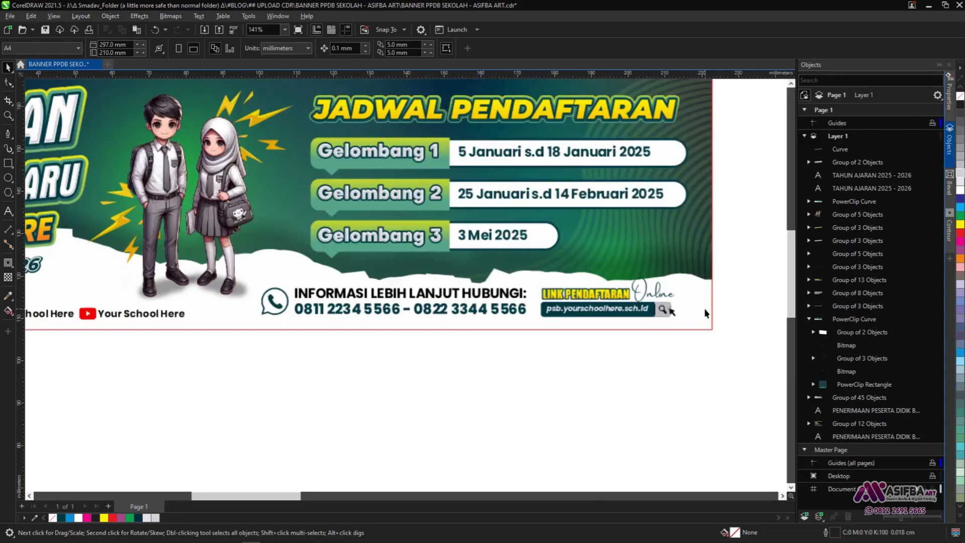
# Step: Nudge the torn-paper group inside the background PowerClip slightly to the left
pyautogui.keyDown('ctrl'); pyautogui.click(346, 404); pyautogui.keyUp('ctrl')
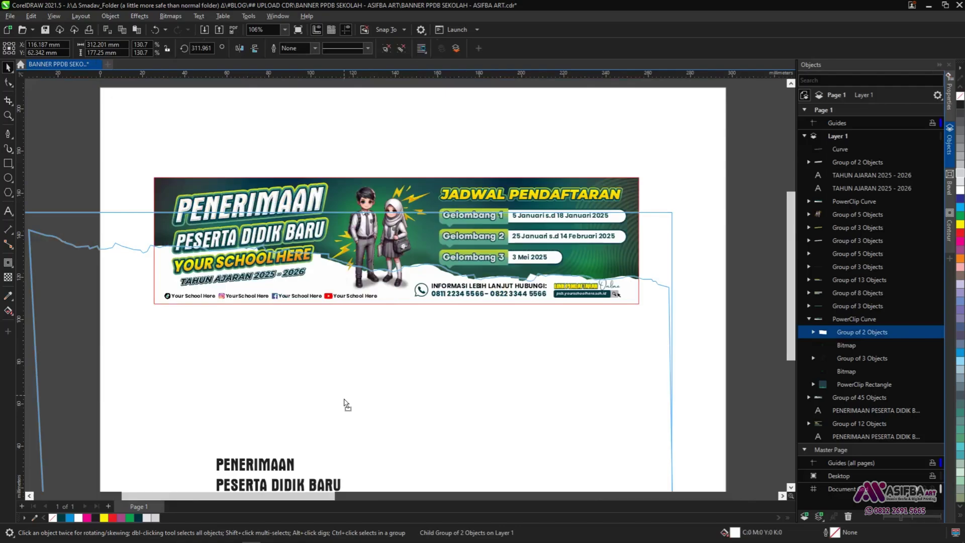
pyautogui.moveTo(346, 403); pyautogui.dragTo(342, 403)
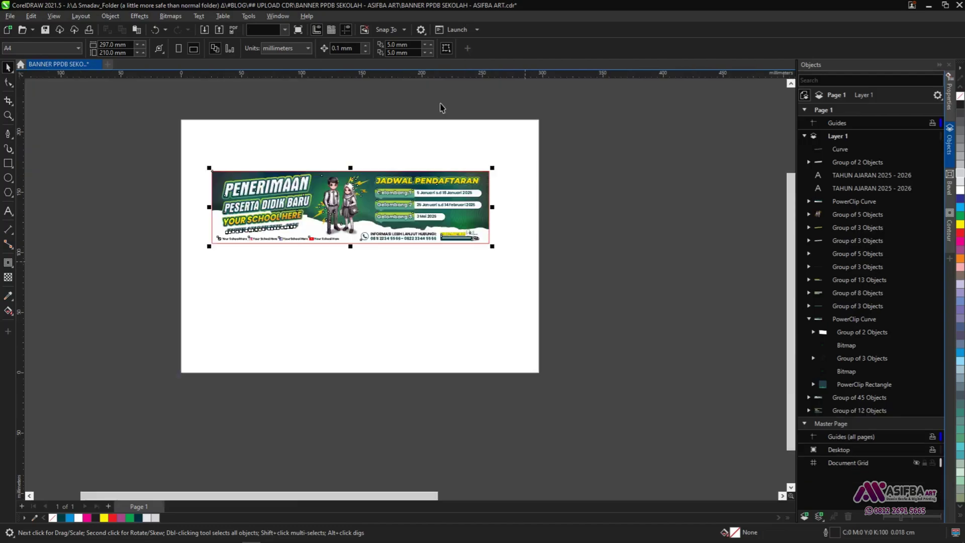
# Step: Fit the selected banner to the view and preview the finished design in full screen
pyautogui.click(284, 30)
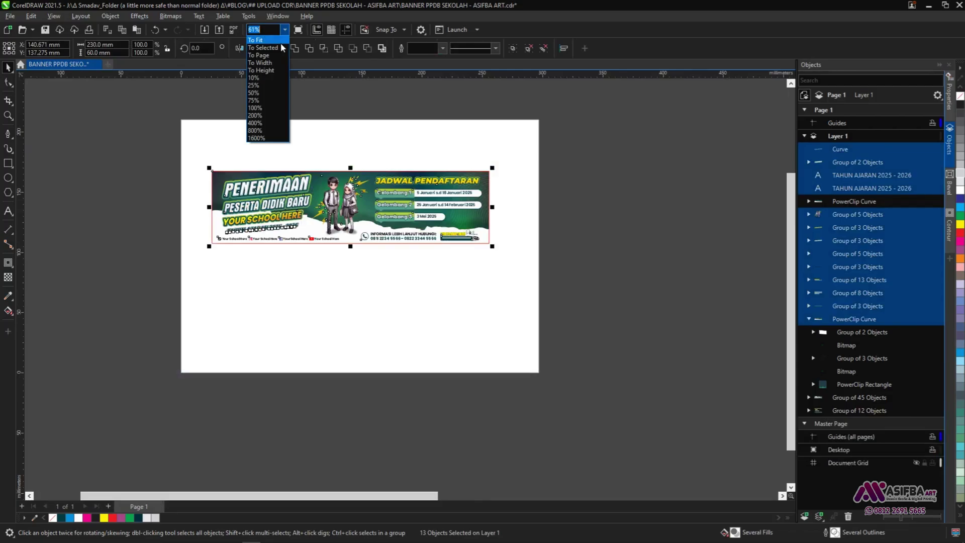
pyautogui.click(263, 47)
pyautogui.click(408, 434)
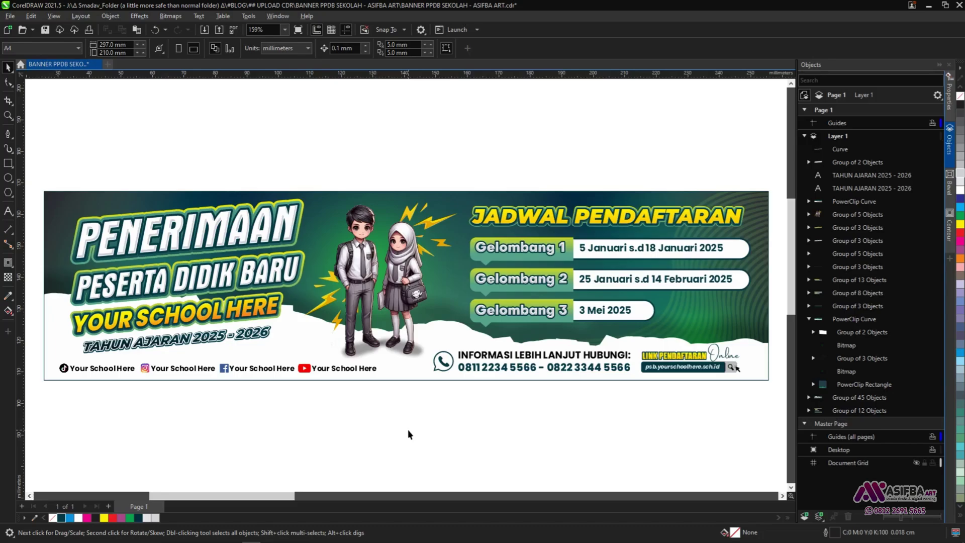
pyautogui.press('F9')
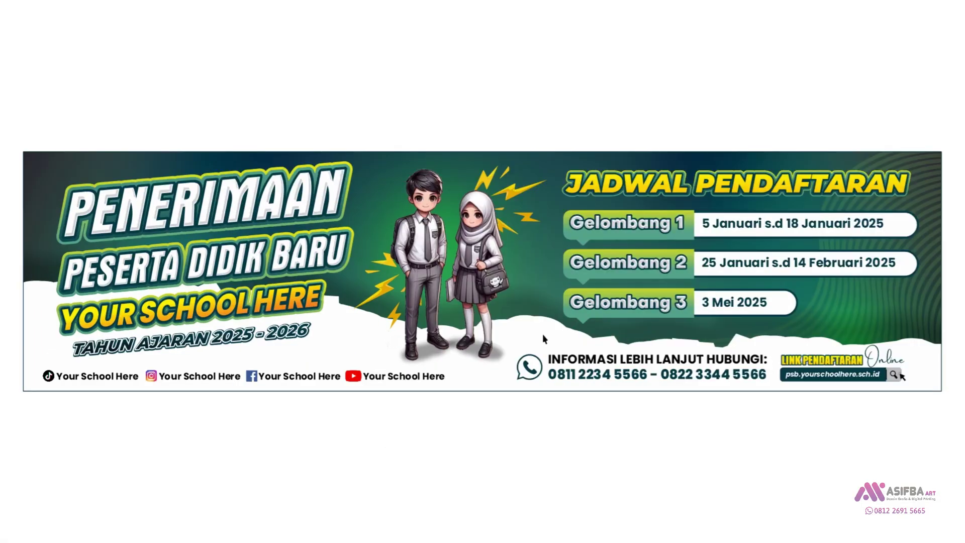